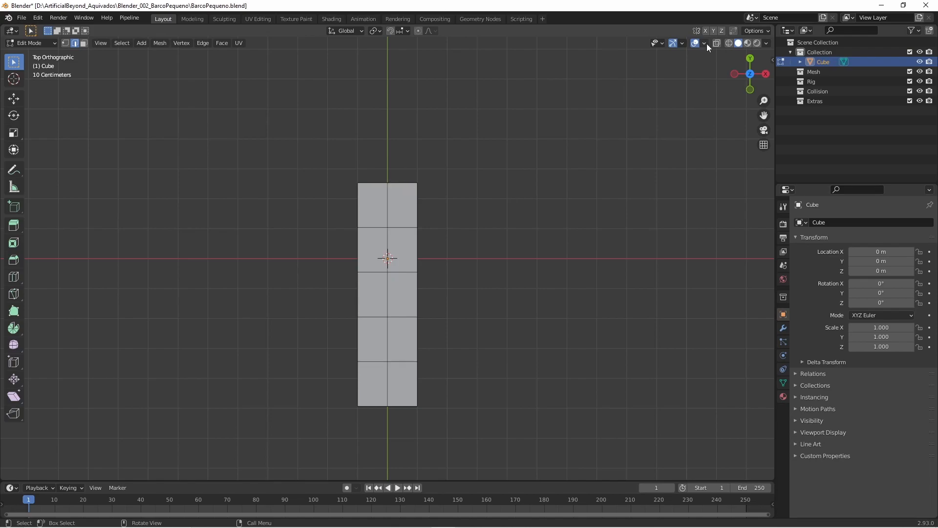
Step: Move the middle of the block's front end forward along Y to form a pointed bow
key("g")
key("y")
left_click(414, 157)
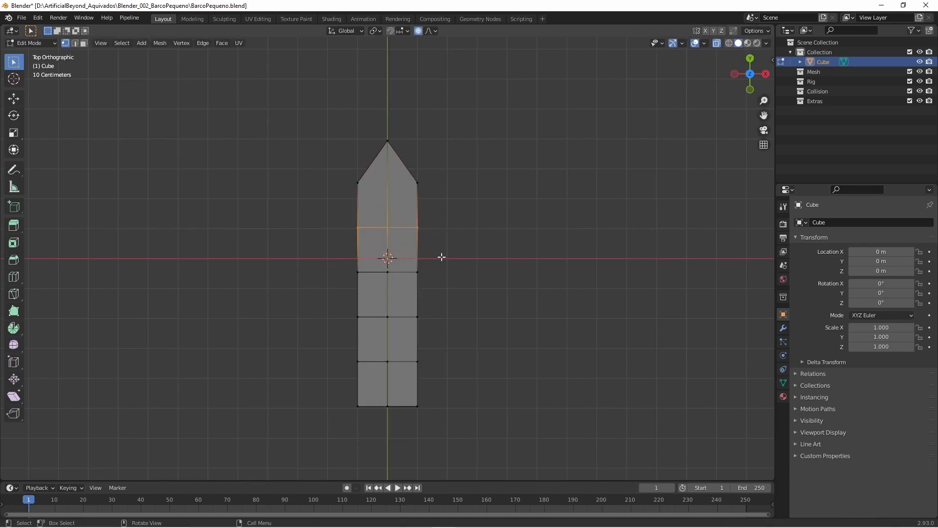
Step: Widen the hull by scaling up the cross-section just ahead of the origin with smooth proportional editing
key("s")
scroll(454, 257, "down", 8)
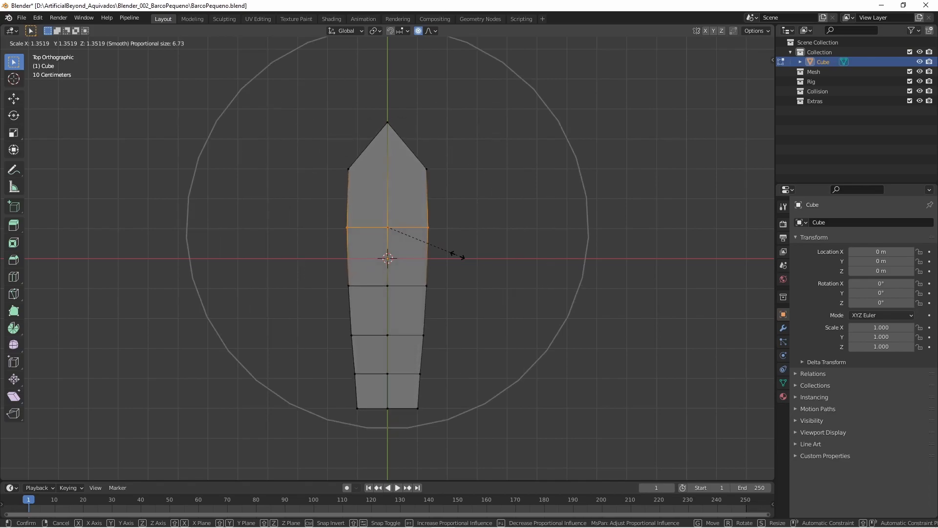
left_click(480, 266)
Step: Flatten the hull's top row of vertices along Z so the upper edge is level
key("KP_3")
middle_click_drag(535, 357, 540, 339)
key("KP_3")
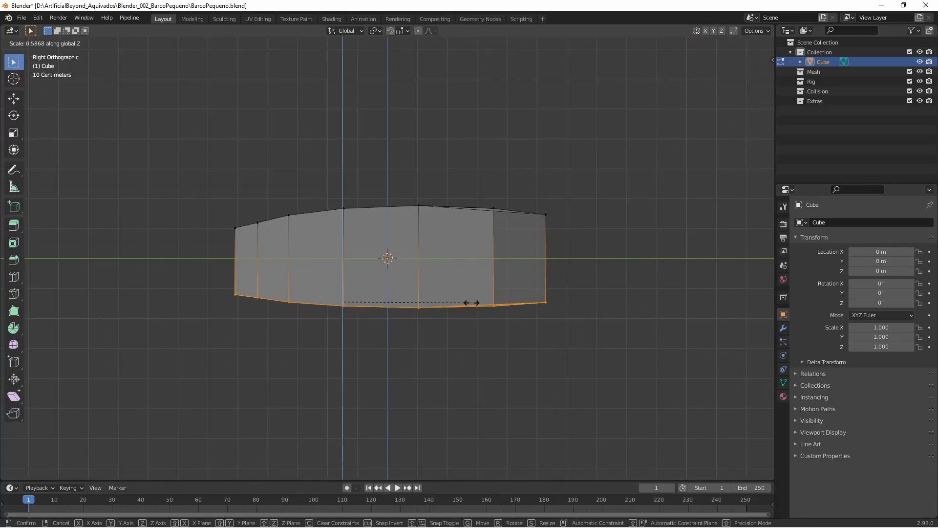
key("BackSpace")
left_click(386, 349)
left_click_drag(204, 174, 602, 234)
key("s")
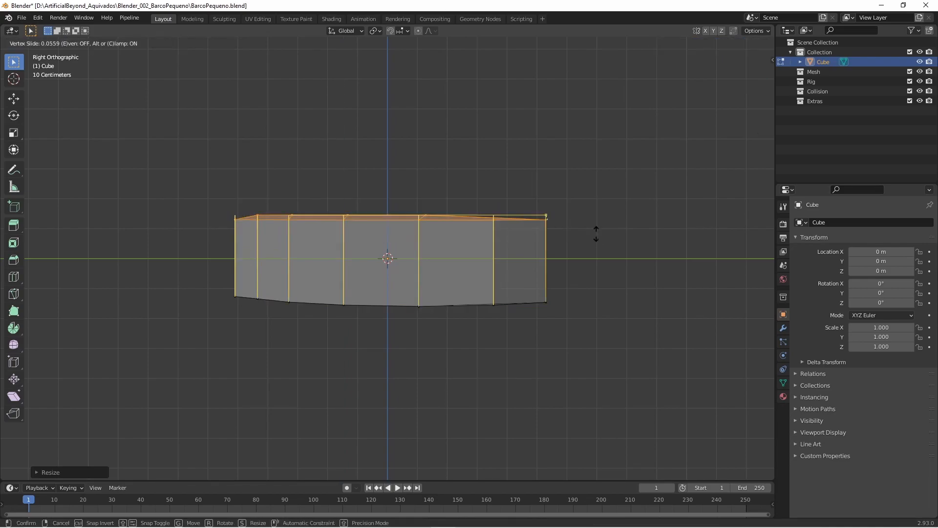
Step: Lower the whole top row of hull vertices along Z to reduce the hull's height
left_click_drag(652, 147, 200, 235)
key("g")
key("z")
left_click(520, 190)
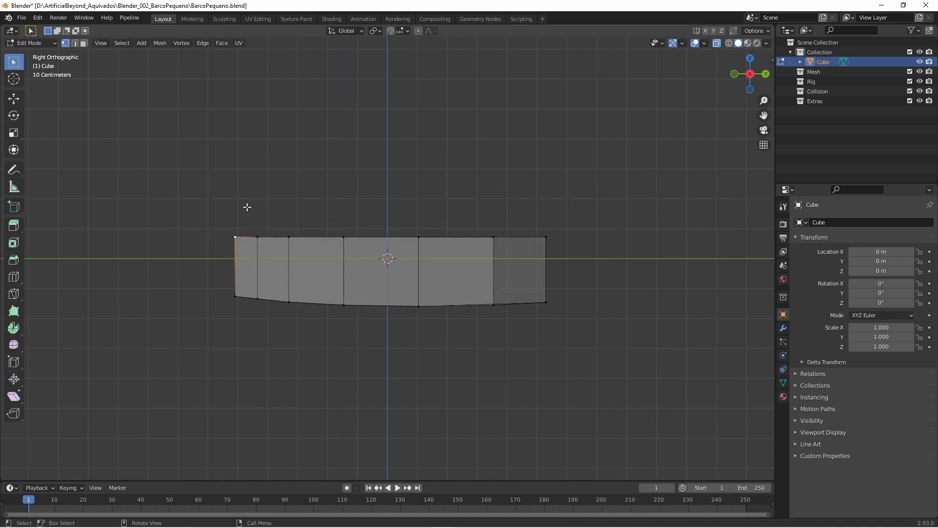
key("g")
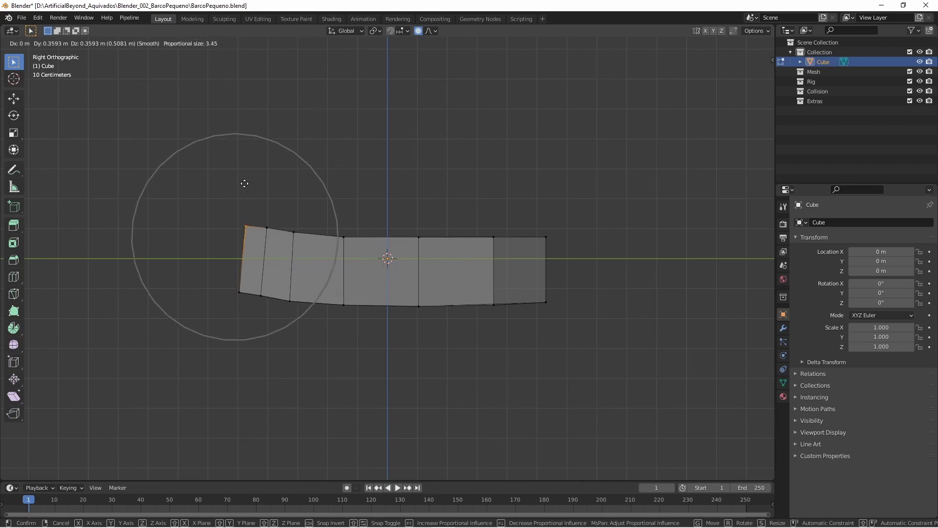
scroll(228, 186, "down", 4)
key("z")
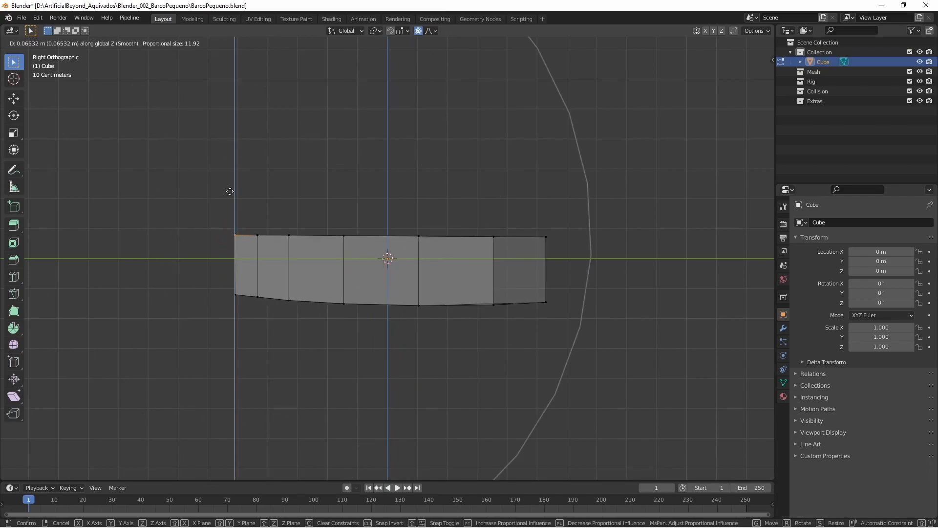
right_click(228, 149)
Step: Set the proportional falloff to Sharp and raise the bow's top vertex about 0.5 m along Z
left_click(436, 30)
left_click(405, 114)
key("g")
key("z")
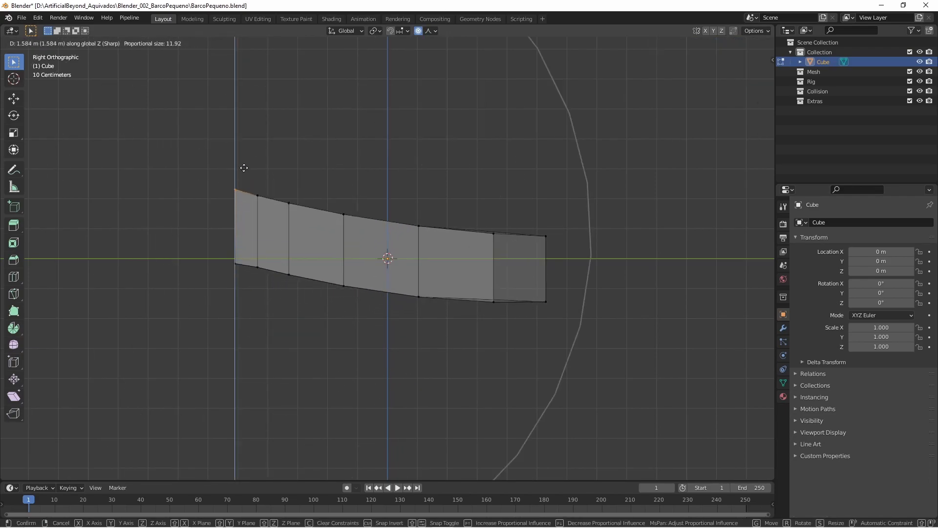
right_click(244, 226)
left_click(548, 239)
key("g")
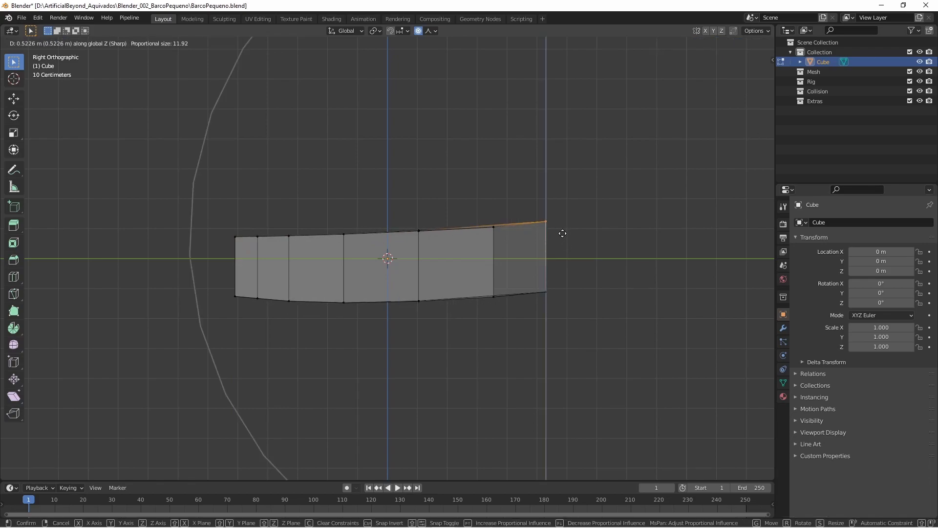
left_click(562, 233)
Step: Delete the faces of the hull's left half, leaving only the half on the positive X side
left_click(243, 241)
middle_click_drag(589, 317, 546, 209)
key("KP_1")
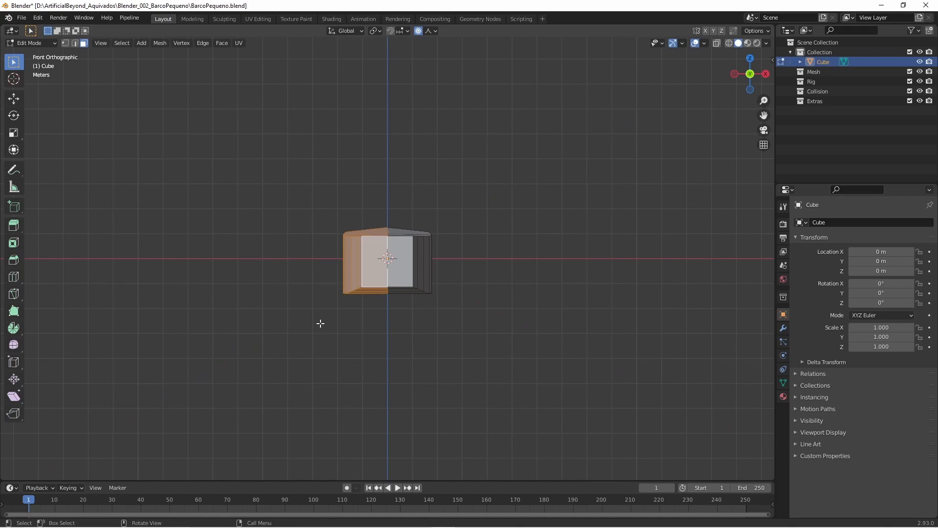
key("ctrl+z")
middle_click_drag(360, 284, 303, 293)
Step: Add a Mirror modifier on the X axis to the half hull
key("Tab")
left_click(783, 327)
left_click(863, 222)
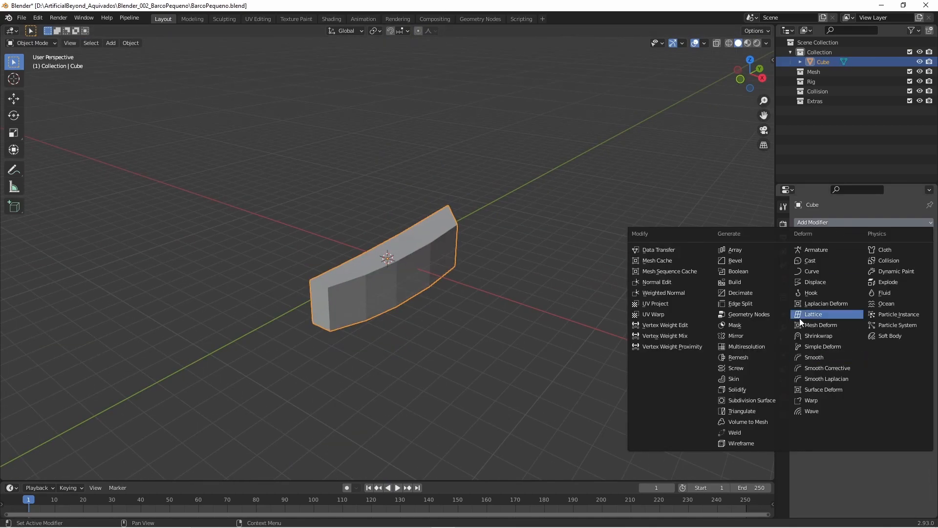
left_click(738, 335)
Step: Add three horizontal loop cuts around the hull's sides
key("Tab")
middle_click_drag(467, 289, 423, 323)
middle_click_drag(435, 360, 505, 241)
key("KP_1")
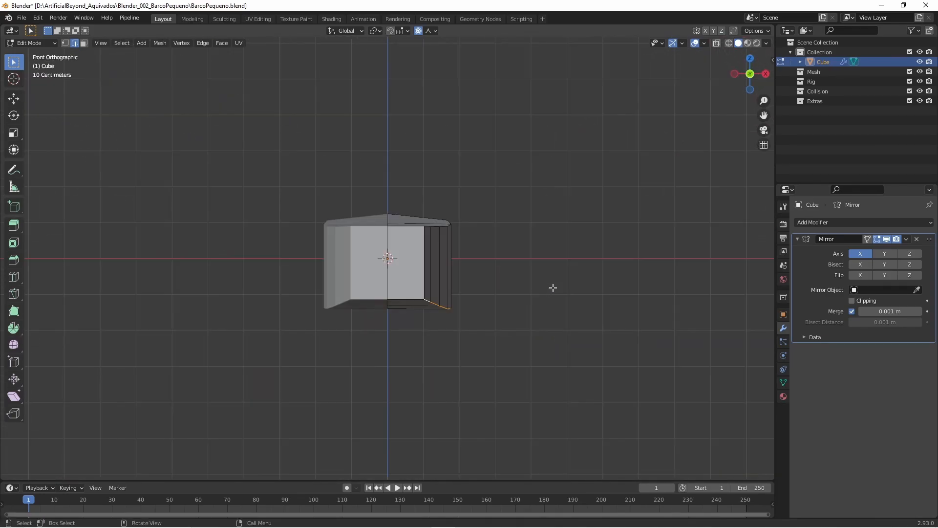
left_click(430, 33)
left_click(432, 95)
key("g")
key("g")
scroll(503, 268, "up", 1)
right_click(503, 267)
Step: Enable Clipping on the hull's Mirror modifier
key("Tab")
left_click(858, 299)
key("Tab")
key("g")
right_click(469, 290)
key("g")
right_click(457, 303)
Step: Set the proportional falloff to Inverse Square and move the upper side edges outward about 0.4 m
left_click(430, 31)
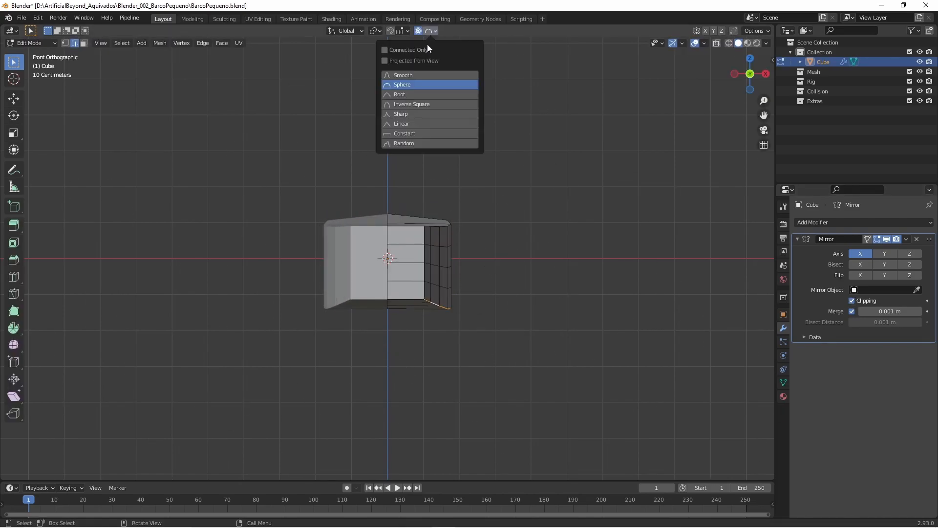
left_click(420, 104)
key("g")
right_click(489, 348)
key("g")
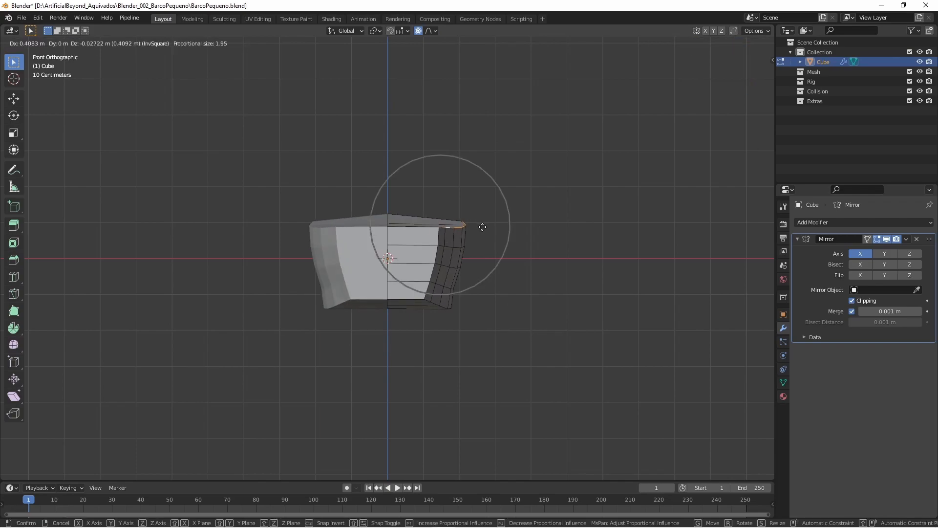
left_click(483, 226)
Step: Narrow the hull's bottom by moving the lower side edges inward about 0.15 m, and turn off proportional editing
middle_click_drag(484, 226, 521, 227)
key("KP_1")
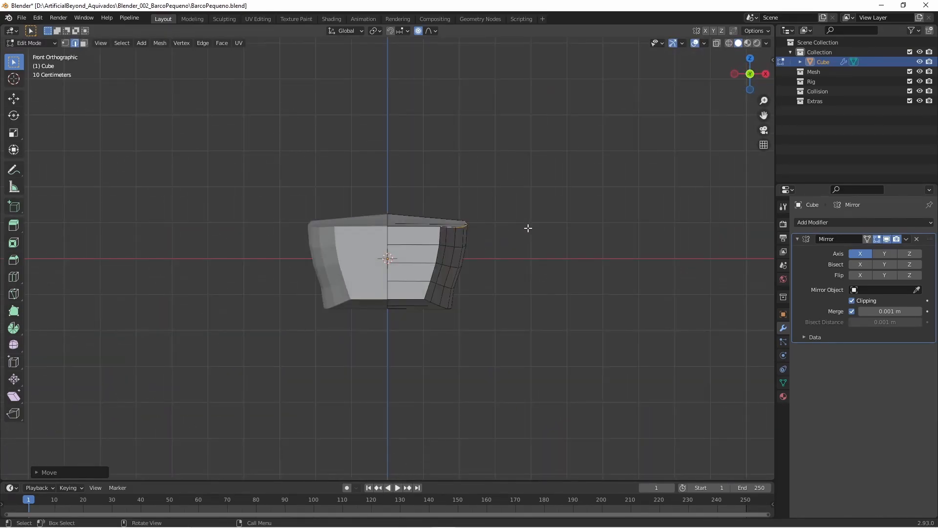
key("g")
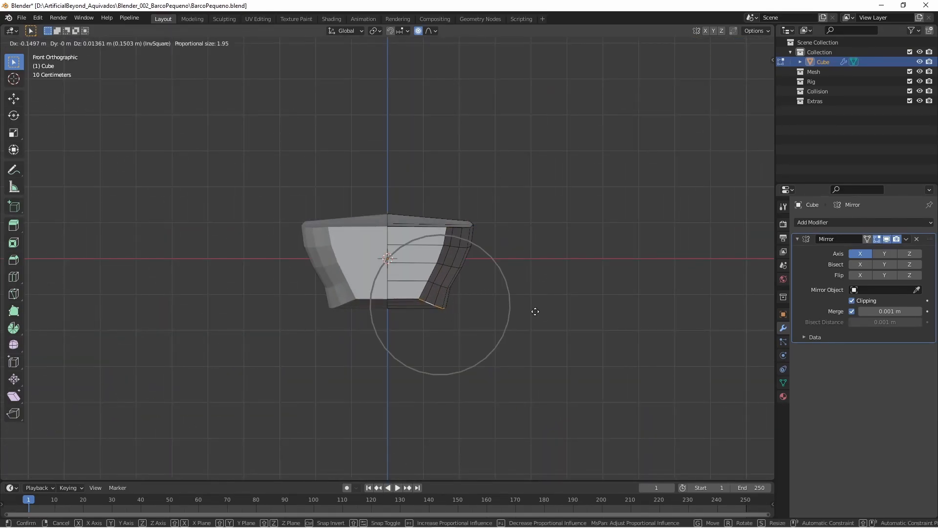
left_click(536, 311)
key("o")
Step: Remove the hull's top faces so the boat is open from above
middle_click_drag(576, 253, 392, 405)
middle_click_drag(420, 183, 635, 337)
key("a")
left_click(586, 315)
left_click(832, 223)
left_click(762, 379)
left_click_drag(859, 365, 899, 377)
left_click(916, 350)
Step: Add a Solidify modifier to the hull with a thickness of 0.2 m and an offset of -1
left_click(840, 223)
left_click(762, 389)
middle_click_drag(634, 366, 657, 363)
scroll(923, 378, "down", 1)
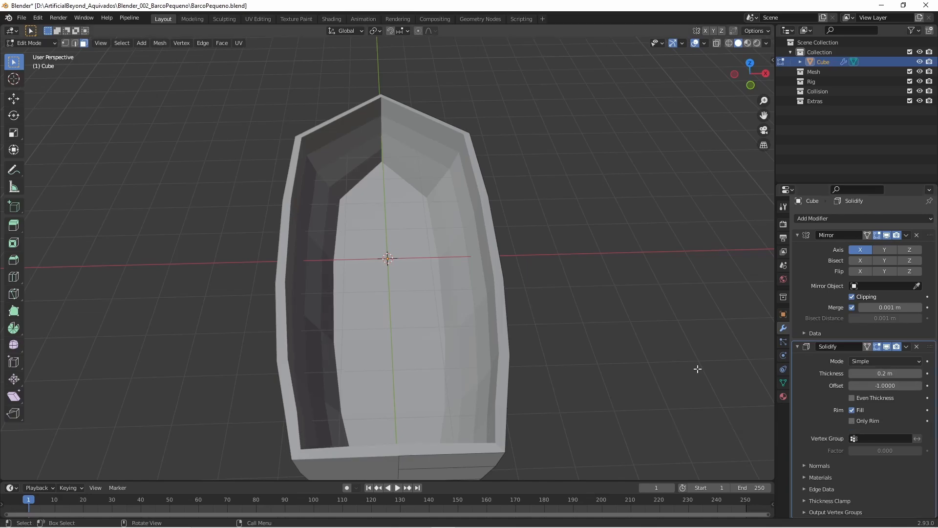
middle_click_drag(551, 296, 520, 308)
scroll(519, 308, "down", 3)
scroll(520, 307, "up", 2)
left_click_drag(878, 385, 869, 386)
middle_click_drag(630, 359, 528, 316)
key("Tab")
left_click(524, 263)
key("Tab")
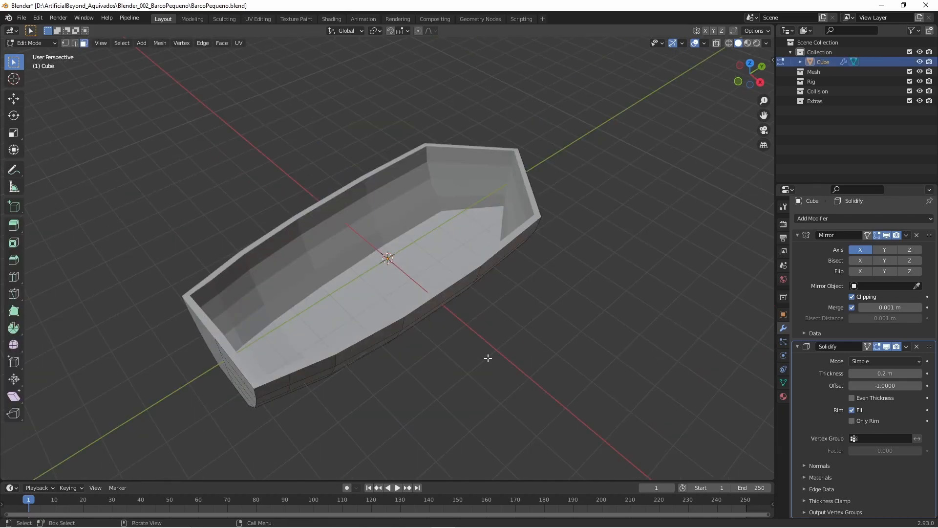
key("shift+a")
left_click(493, 332)
key("s")
left_click(415, 274)
key("ctrl+z")
key("ctrl+z")
key("ctrl+z")
key("ctrl+z")
Step: Add a separate cube, scale it down and stretch it along X into a beam spanning the hull's width
key("shift+a")
mouse_move(529, 318)
left_click(570, 305)
key("s")
left_click(511, 275)
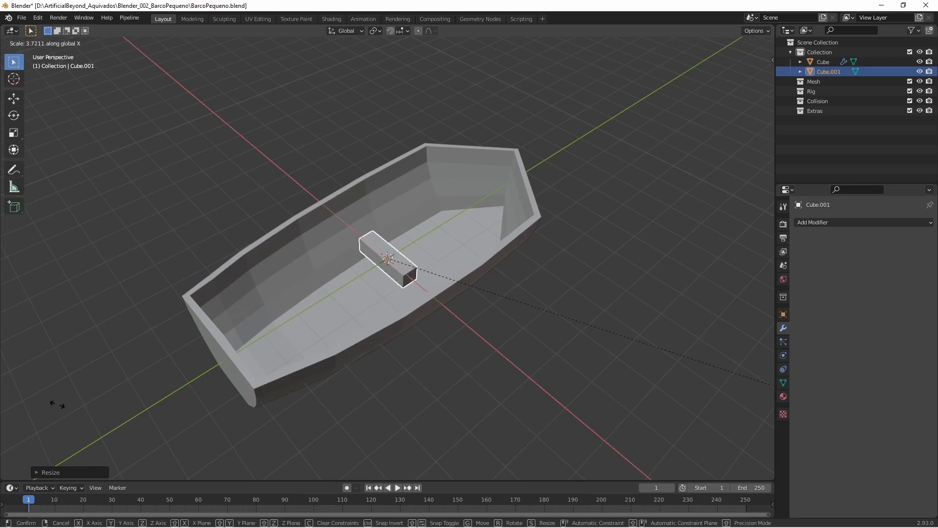
middle_click_drag(606, 240, 665, 287)
key("s")
key("y")
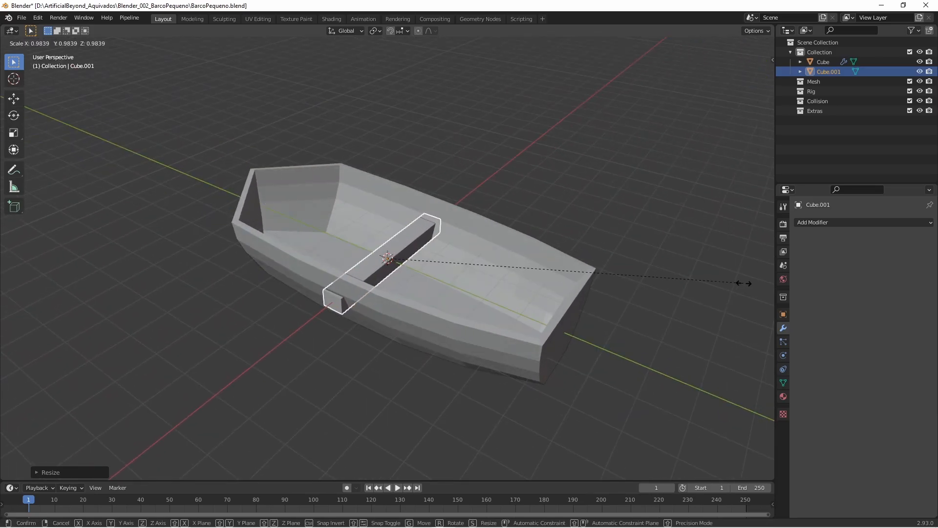
left_click(677, 304)
Step: Move the crossbeam forward and up inside the hull to place it as a seat
middle_click_drag(677, 304, 465, 299)
key("KP_3")
key("g")
left_click(530, 273)
middle_click_drag(530, 273, 631, 361)
Step: Add an edge loop to the hull between the bow tip and the first cross-section and slide it into place
left_click(599, 220)
key("Tab")
scroll(568, 238, "down", 2)
key("KP_7")
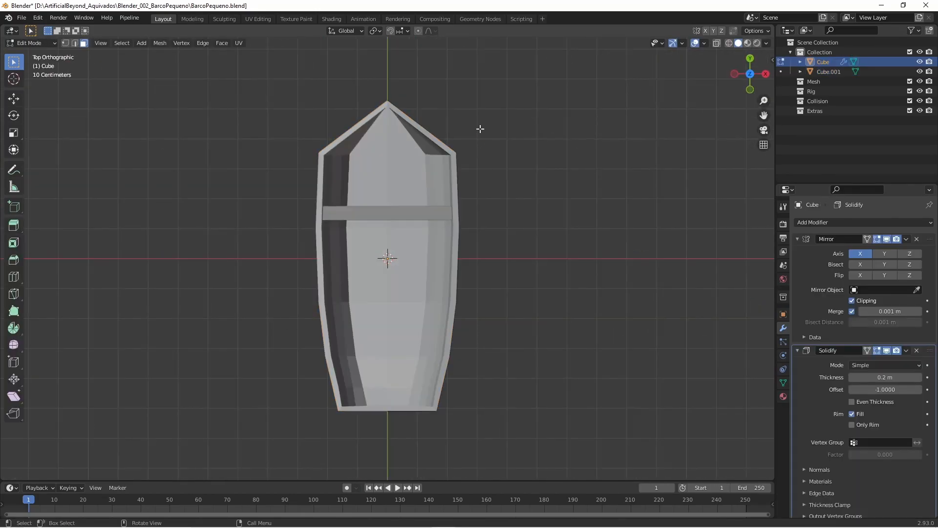
middle_click_drag(362, 117, 565, 277)
middle_click_drag(573, 194, 456, 298)
mouse_move(530, 286)
middle_mouse_down()
mouse_move(487, 229)
mouse_move(513, 193)
mouse_move(530, 284)
middle_mouse_up()
scroll(487, 230, "up", 1)
key("g")
key("g")
left_click(597, 328)
middle_click_drag(597, 328, 519, 375)
key("KP_7")
key("s")
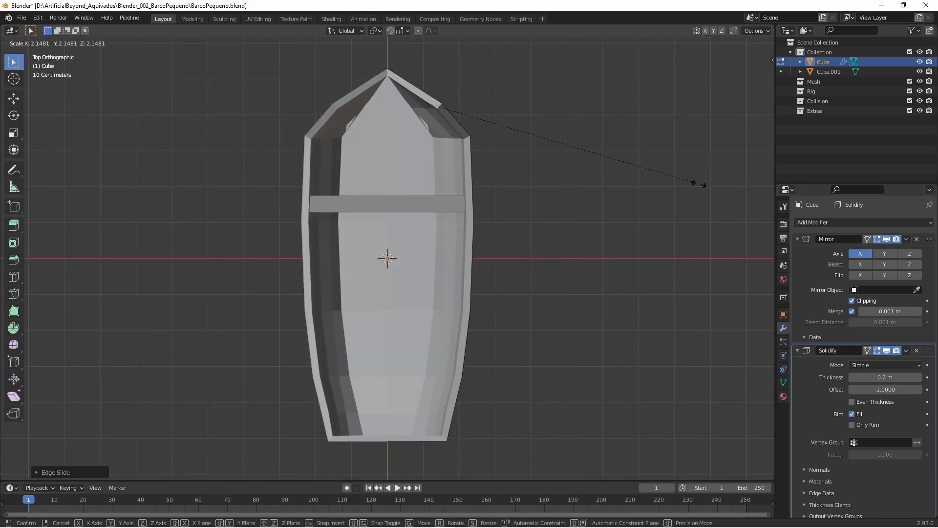
left_click(676, 180)
middle_click_drag(621, 229, 402, 226)
key("ctrl+z")
key("s")
key("x")
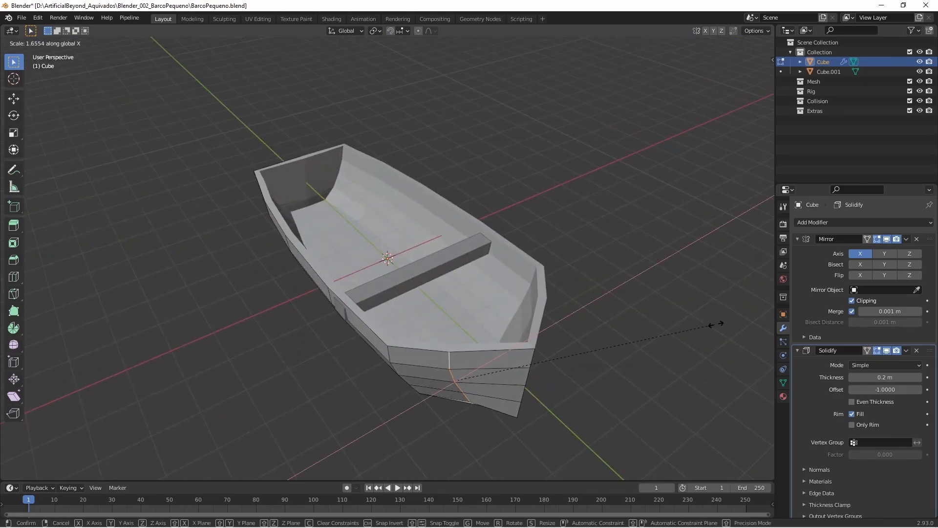
key("Escape")
Step: Move the bow's bottom vertex backward with proportional editing so the front of the hull slopes inward below
middle_click_drag(732, 327, 624, 283)
key("1")
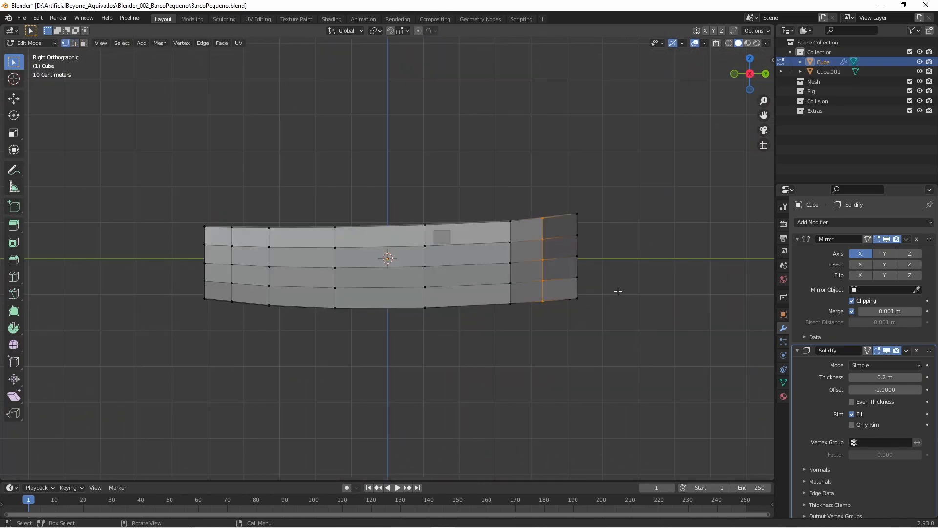
left_click_drag(594, 322, 570, 285)
key("g")
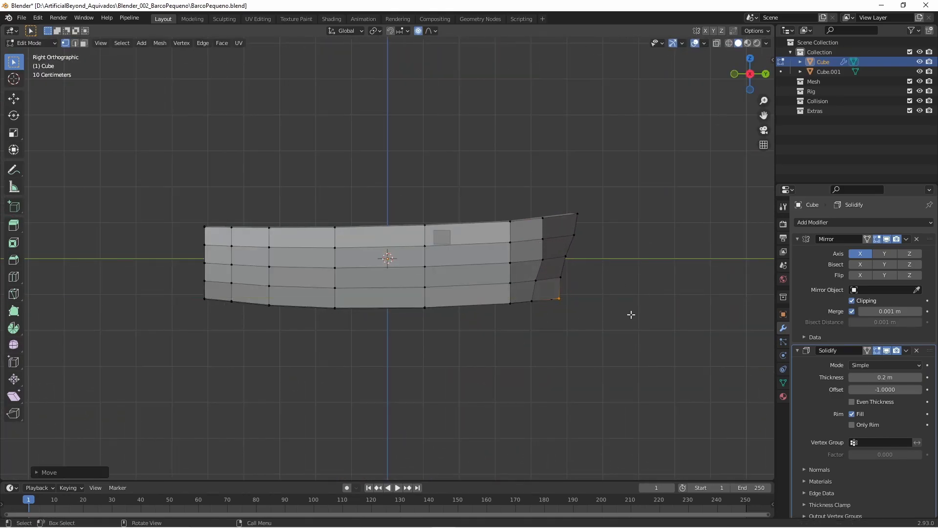
left_click(578, 331)
middle_click_drag(578, 331, 435, 146)
left_click(460, 132)
key("x")
left_click(444, 118)
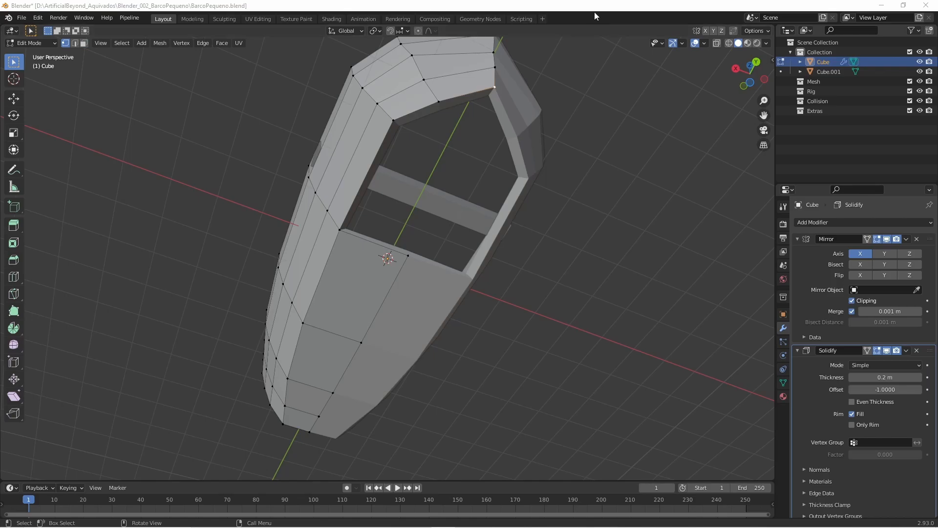
middle_click_drag(533, 100, 597, 161)
key("ctrl+z")
key("ctrl+z")
key("ctrl+z")
Step: Slide the bow's bottom centre vertex backward along the hull's bottom edge
middle_click_drag(632, 310, 629, 271)
key("2")
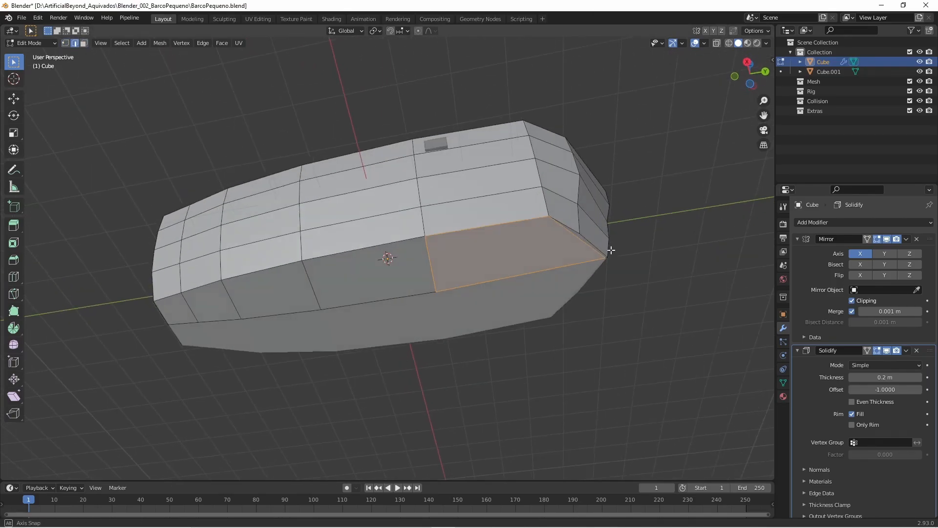
scroll(618, 265, "up", 3)
key("1")
key("g")
left_click(735, 214)
key("g")
key("g")
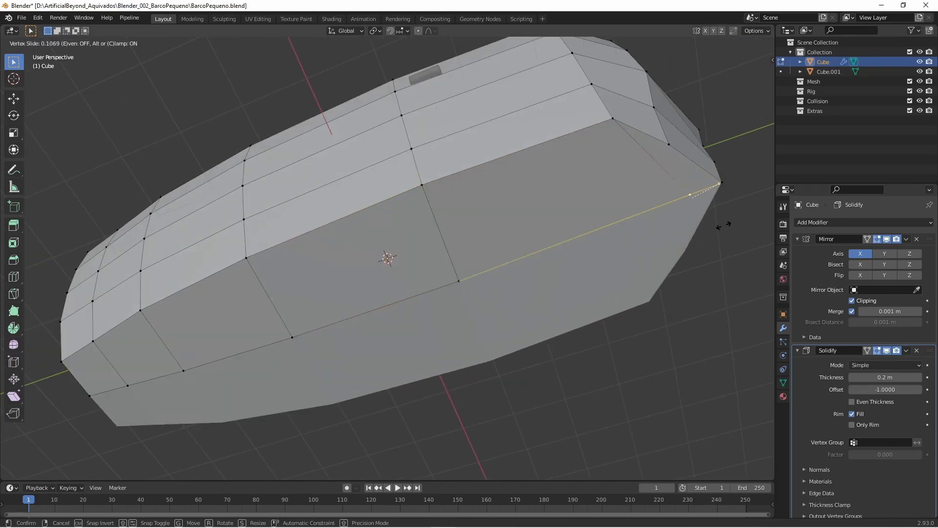
middle_click_drag(709, 247, 704, 208)
Step: Slide the neighbouring bottom corner vertex of the bow along its edge
left_click(551, 181)
key("g")
key("g")
left_click(557, 178)
left_click(693, 140)
Step: Move two lower bow vertices forward along Y to refine the hull's side profile
middle_click_drag(694, 140, 705, 242)
key("KP_1")
key("KP_3")
scroll(680, 315, "up", 2)
left_click(629, 231)
key("g")
key("y")
left_click(667, 228)
left_click(574, 282)
key("g")
key("y")
left_click(628, 280)
Step: Select all the bow's front vertices through the mesh and move them slightly forward
middle_click_drag(674, 249, 703, 318)
scroll(537, 220, "down", 5)
key("KP_7")
scroll(370, 140, "up", 4)
left_click(717, 43)
left_click_drag(505, 100, 302, 183)
key("g")
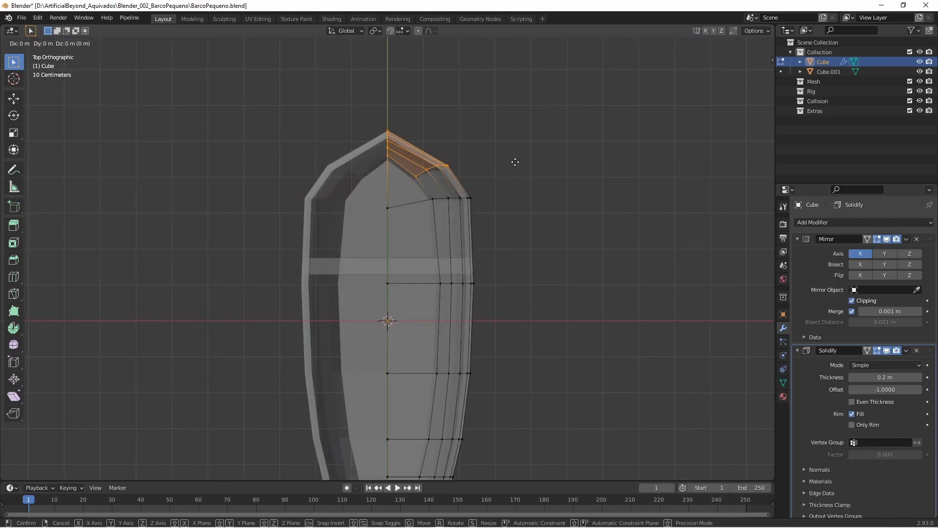
left_click(514, 150)
Step: Move the bow tip's centreline vertices forward along Y to sharpen the point
left_click_drag(344, 105, 404, 168)
key("g")
key("y")
left_click(508, 107)
Step: Slide the first cross-section behind the bow backward and nudge its vertices slightly outward
left_click_drag(515, 227, 515, 228)
key("g")
key("g")
left_click(534, 235)
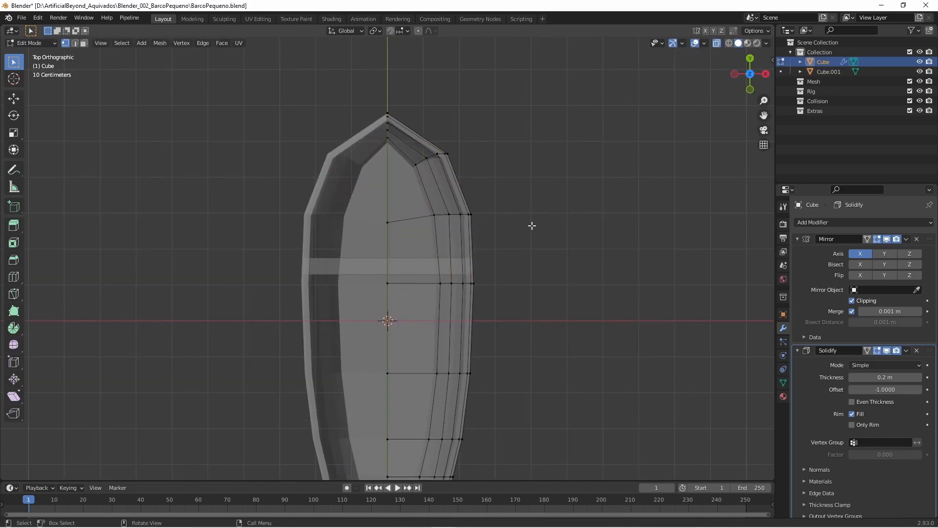
left_click_drag(411, 190, 514, 232)
key("g")
left_click(518, 232)
Step: Leave hull editing and move the crossbeam forward along Y to the first cross-section behind the bow
mouse_move(526, 300)
middle_mouse_down()
mouse_move(538, 247)
mouse_move(571, 287)
mouse_move(521, 260)
mouse_move(566, 242)
mouse_move(513, 185)
middle_mouse_up()
scroll(518, 261, "up", 1)
key("Tab")
left_click(400, 269)
key("g")
key("y")
left_click(550, 215)
scroll(420, 228, "up", 1)
scroll(412, 229, "up", 2)
key("KP_7")
left_click(572, 195)
Step: Scale the crossbeam's whole mesh along Z to adjust its thickness
left_click(747, 43)
mouse_move(620, 181)
middle_mouse_down()
mouse_move(580, 142)
mouse_move(684, 191)
middle_mouse_up()
scroll(359, 206, "up", 3)
key("Tab")
left_click(738, 43)
key("a")
key("s")
key("z")
left_click(389, 187)
Step: Try to copy and paste the crossbeam while editing its mesh
key("KP_7")
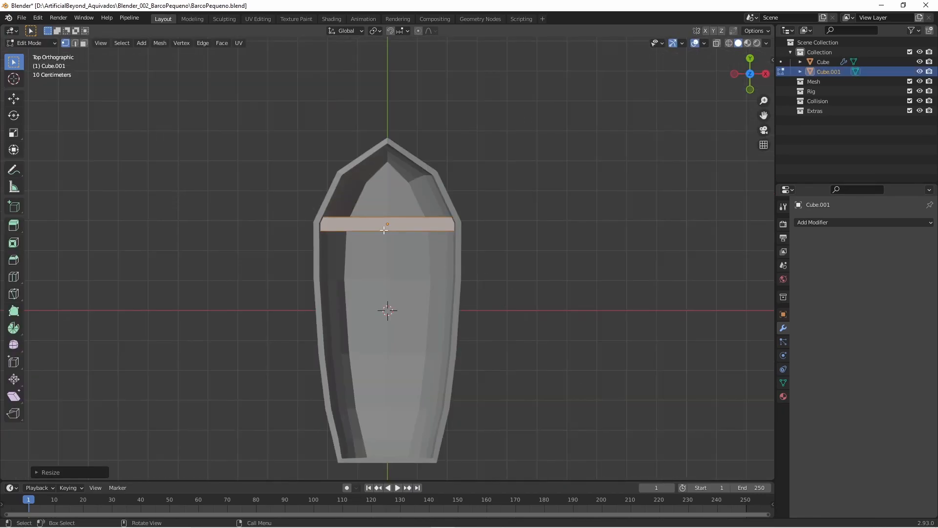
key("ctrl+c")
key("ctrl+v")
key("g")
right_click(529, 265)
key("ctrl+z")
right_click(410, 297)
scroll(591, 218, "up", 4)
middle_click_drag(591, 218, 469, 163)
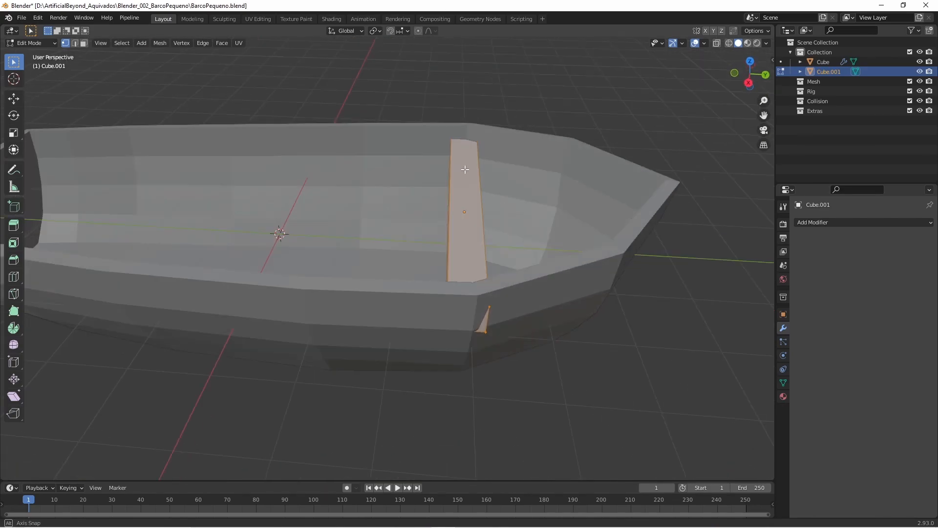
key("KP_7")
scroll(576, 195, "down", 2)
scroll(575, 195, "down", 1)
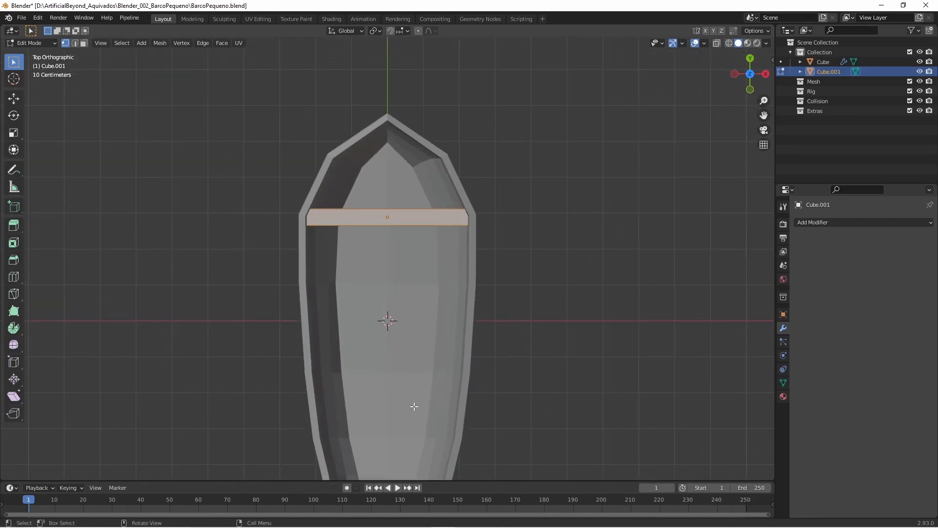
right_click(428, 215)
left_click(524, 234)
key("a")
right_click(520, 248)
key("Escape")
Step: Duplicate the crossbeam as a separate object and move the copy backward along Y to just behind the hull's centre
key("Tab")
key("ctrl+c")
key("ctrl+v")
scroll(462, 402, "down", 1)
key("g")
key("y")
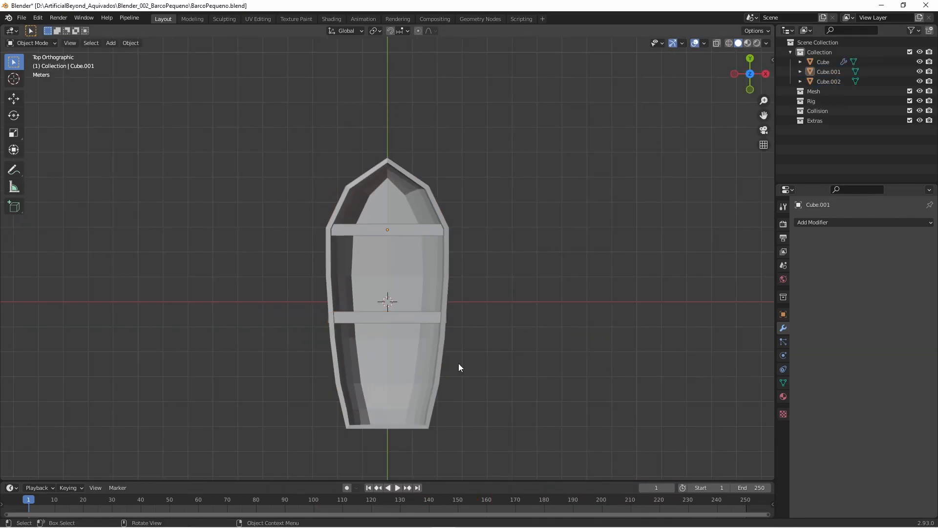
Step: Scale the crossbeam mesh so its ends fit within the hull's width
key("Tab")
scroll(470, 361, "up", 2)
key("s")
left_click(530, 341)
left_click(717, 43)
key("Tab")
scroll(605, 166, "down", 1)
key("Tab")
left_click(718, 43)
Step: Select both crossbeams and scale them along Z to adjust their thickness
middle_click_drag(526, 131, 471, 56)
key("Tab")
middle_click_drag(578, 149, 440, 151)
middle_click_drag(230, 195, 410, 181)
scroll(295, 219, "up", 2)
left_click(405, 196)
key("Tab")
key("Tab")
left_click(406, 149, "shift")
key("s")
key("z")
left_click(569, 159)
left_click(556, 145)
Step: Apply the object transforms to the hull and crossbeams
middle_click_drag(556, 146, 467, 172)
key("ctrl+a")
left_click(467, 200)
middle_click_drag(342, 122, 374, 109)
key("a")
key("ctrl+a")
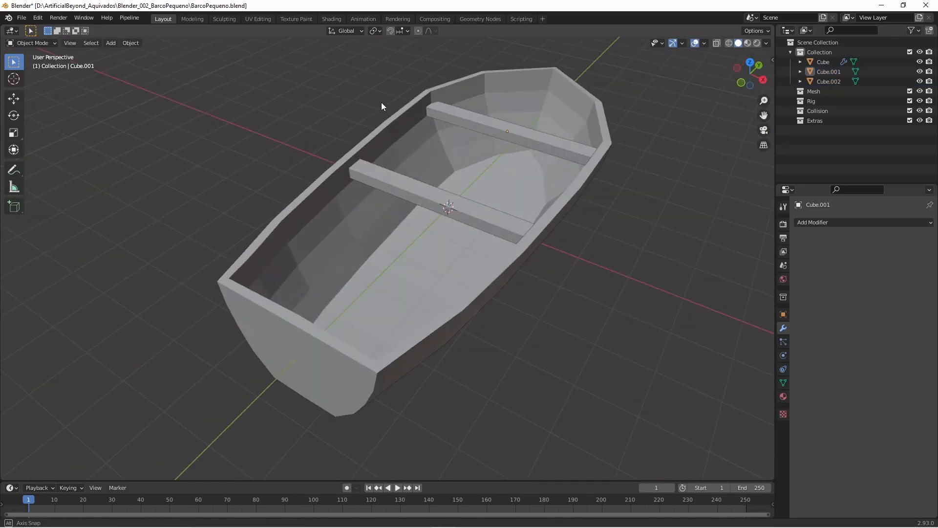
left_click(607, 239)
Step: Open the hull mesh for editing at the stern's upper edge
middle_click_drag(522, 220, 471, 227)
left_click(345, 166)
key("Tab")
middle_click_drag(345, 165, 448, 157)
middle_click_drag(329, 247, 298, 264)
left_click(238, 306)
middle_click_drag(254, 312, 357, 268)
Step: Try to build a face from the stern's top edge with the Poly Build tool
key("KP_7")
left_click(13, 311)
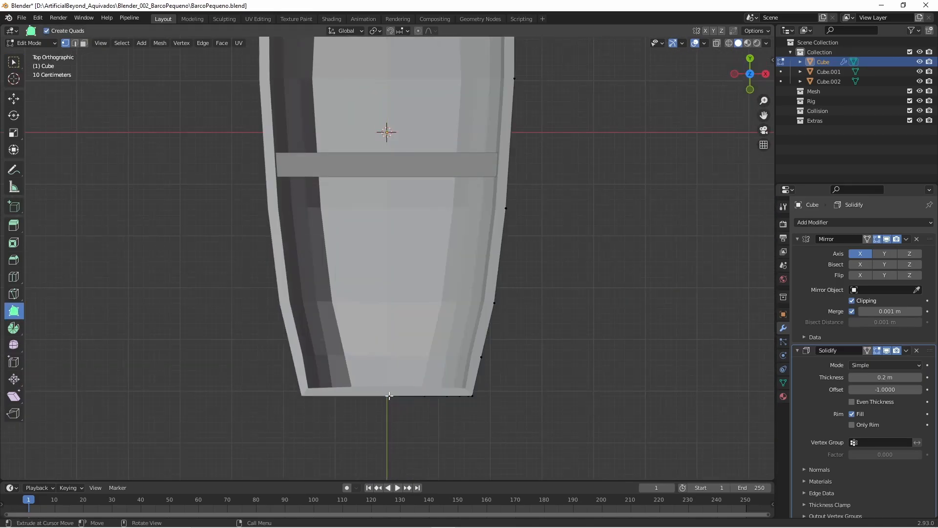
middle_click_drag(478, 377, 418, 343)
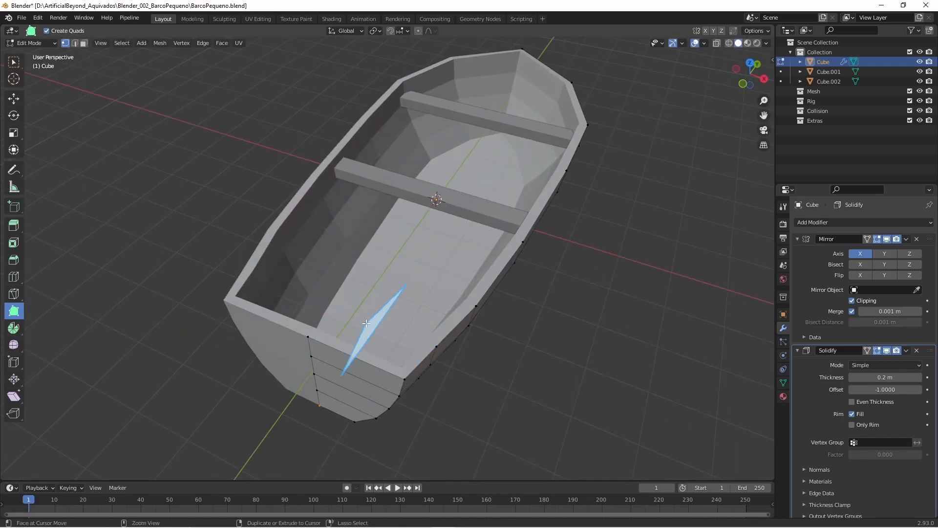
key("Tab")
key("Tab")
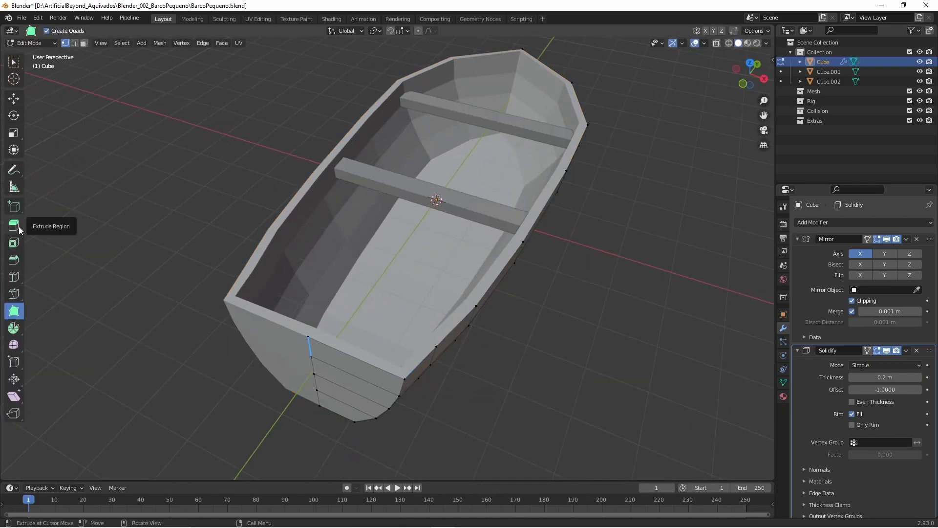
Step: Extrude the stern's top edge forward inside the hull to form a rear seat
middle_click_drag(413, 386, 412, 384)
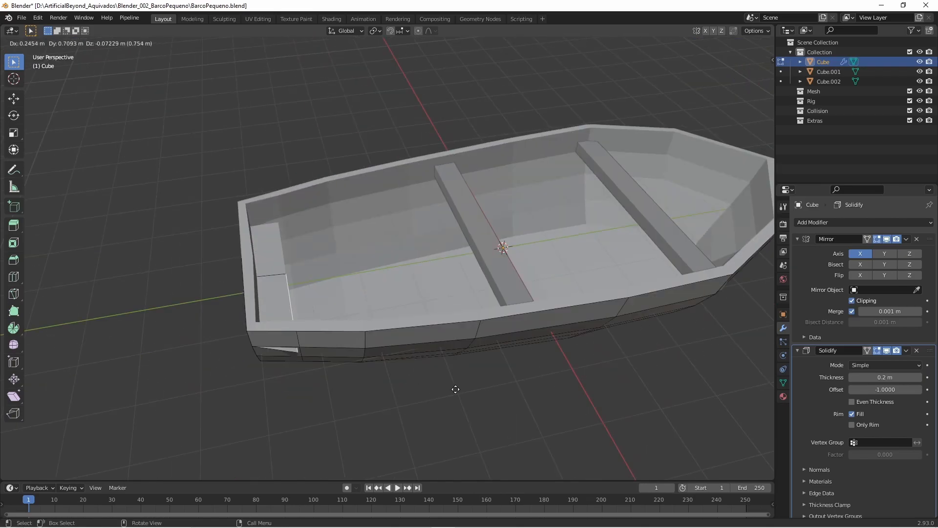
left_click(483, 377)
key("KP_7")
scroll(498, 308, "down", 1)
Step: Extrude the bow's inner upper edges backward inside the hull to form a front seat
middle_click_drag(498, 308, 482, 465, "shift")
middle_click_drag(517, 147, 548, 192)
key("g")
left_click(552, 324)
key("s")
key("y")
key("0")
right_click(454, 188)
Step: Scale the front seat's free edge along Z to level it
key("1")
key("s")
key("z")
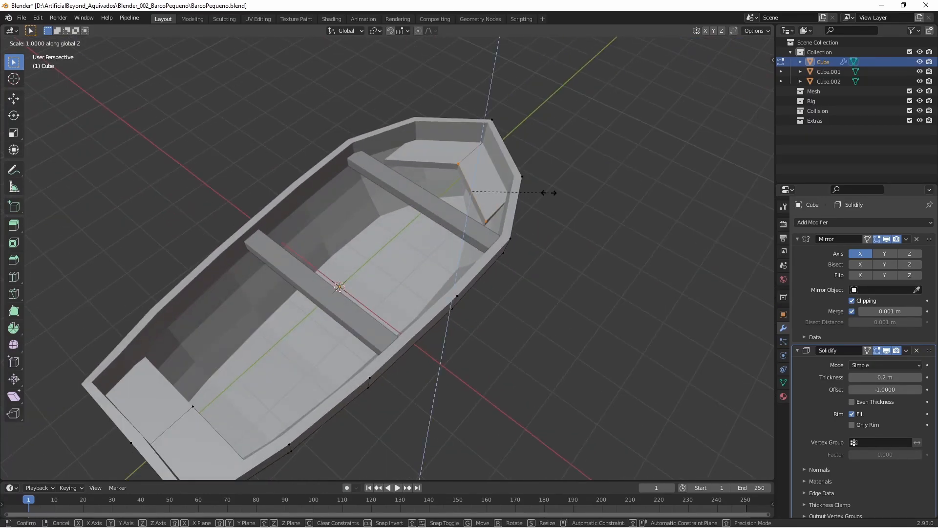
key("Return")
Step: Straighten the front seat's rear edge by scaling it to 0 along Y
key("KP_7")
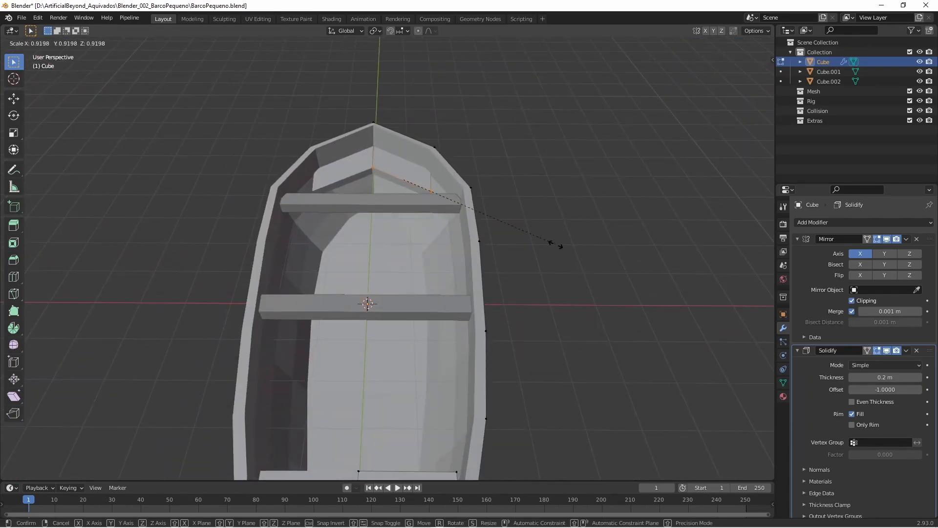
key("s")
key("y")
key("0")
key("Return")
scroll(493, 286, "down", 3)
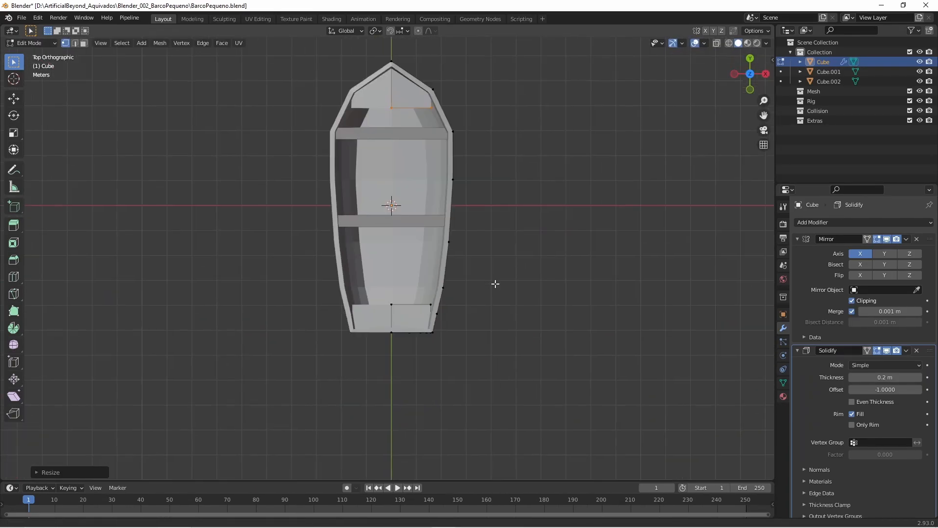
Step: Select the bow and stern seat faces and separate them from the hull into their own object
scroll(430, 347, "up", 4)
key("3")
left_click(442, 361)
scroll(448, 356, "down", 1)
scroll(454, 353, "up", 3)
scroll(469, 344, "down", 3)
key("1")
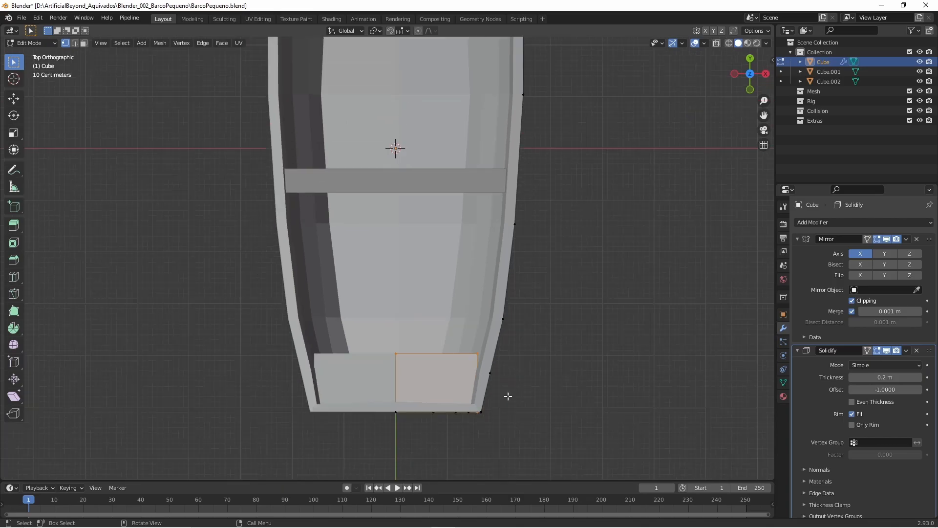
middle_click_drag(520, 324, 495, 264, "shift")
scroll(489, 268, "down", 3)
scroll(385, 111, "up", 3)
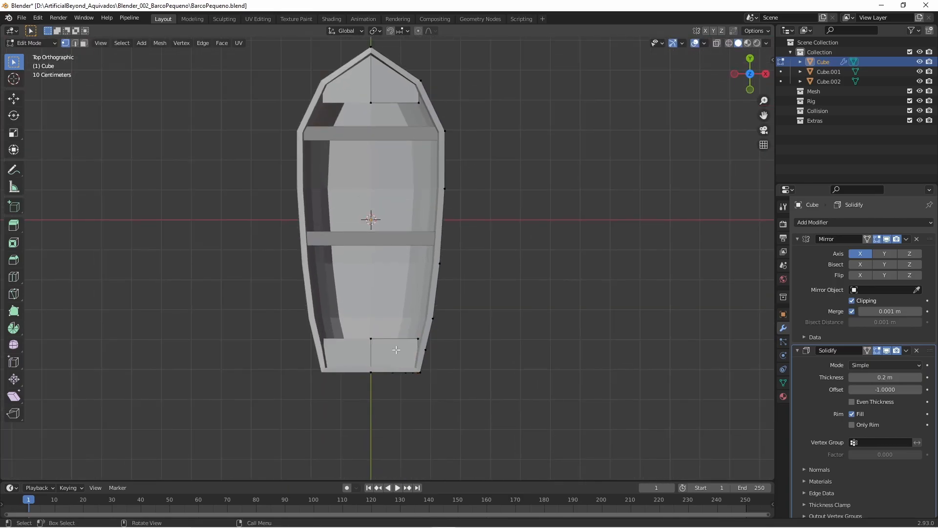
left_click(538, 236)
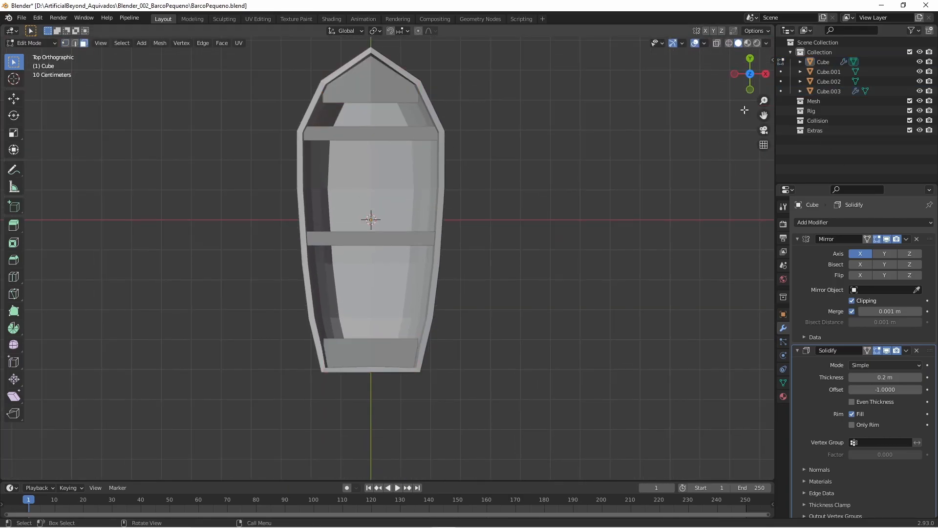
Step: Open the separated seats for vertex editing in X-ray display and reposition the rear seat's vertices at the stern
key("Tab")
left_click(382, 80)
key("g")
right_click(421, 111)
key("Tab")
scroll(388, 260, "up", 2)
left_click(716, 43)
key("1")
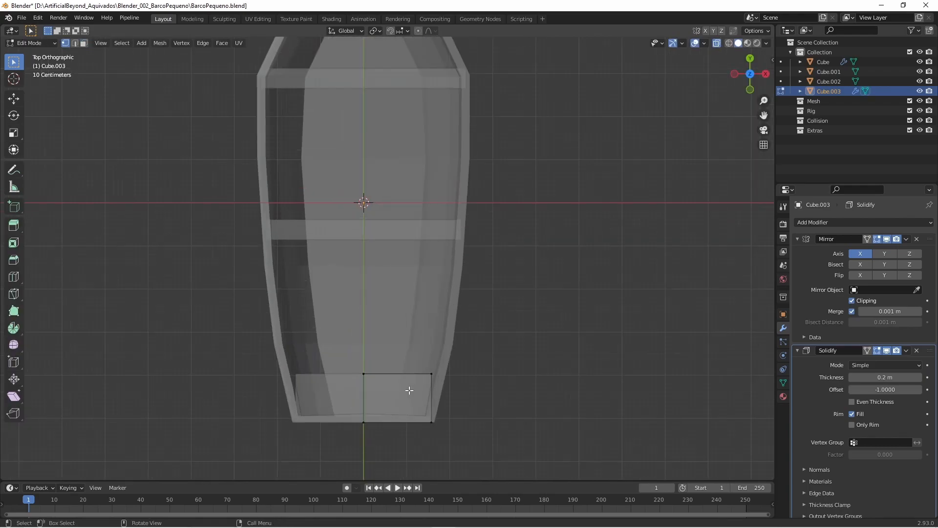
middle_click_drag(409, 390, 418, 326, "shift")
key("a")
scroll(404, 335, "up", 2)
key("g")
left_click(544, 355)
Step: Move the rear seat's outer corner along X to meet the hull side
left_click(462, 329)
key("g")
key("x")
left_click(548, 318)
Step: Move the front seat's face slightly toward the stern, inside the bow's outer edge
middle_click_drag(372, 217, 405, 228, "shift")
scroll(404, 228, "up", 1)
key("3")
left_click(462, 259)
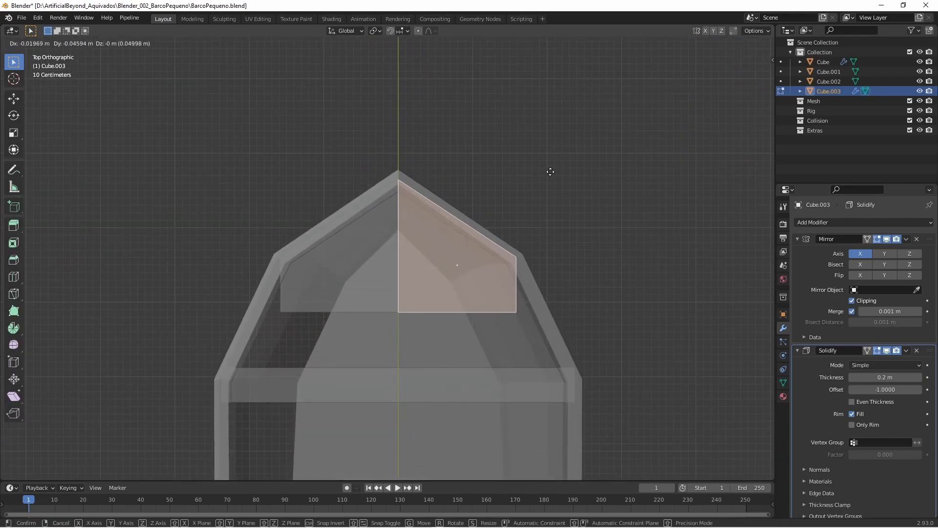
left_click(550, 173)
Step: Move the front seat's outer rear corner along X to meet the hull side, and leave mesh editing
key("1")
left_click(525, 313)
key("g")
key("x")
left_click(601, 287)
key("Tab")
key("alt+z")
middle_click_drag(607, 365, 598, 281)
scroll(573, 275, "down", 5)
scroll(467, 329, "down", 1)
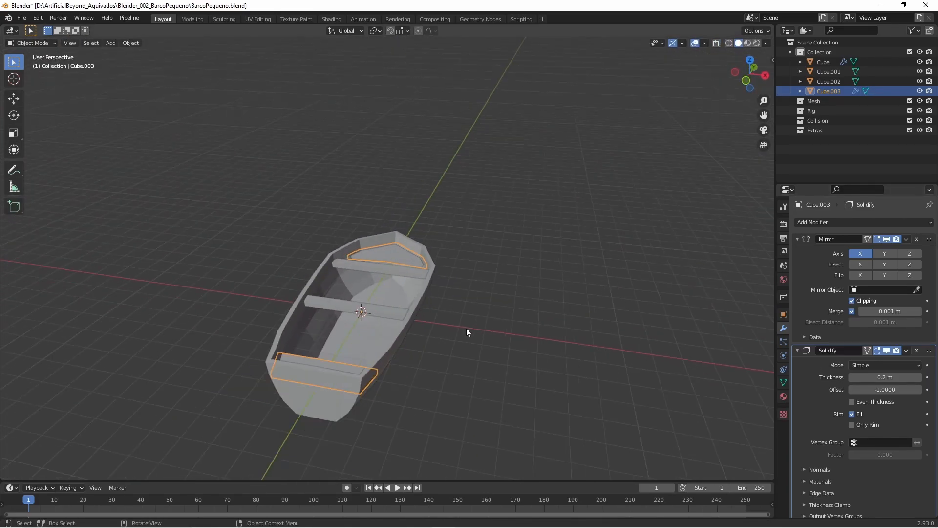
Step: Check the front crossbeam's ends against the hull walls in a see-through top view
middle_click_drag(467, 330, 484, 304)
left_click(351, 272)
key("Tab")
key("KP_7")
key("alt+z")
scroll(233, 336, "up", 4)
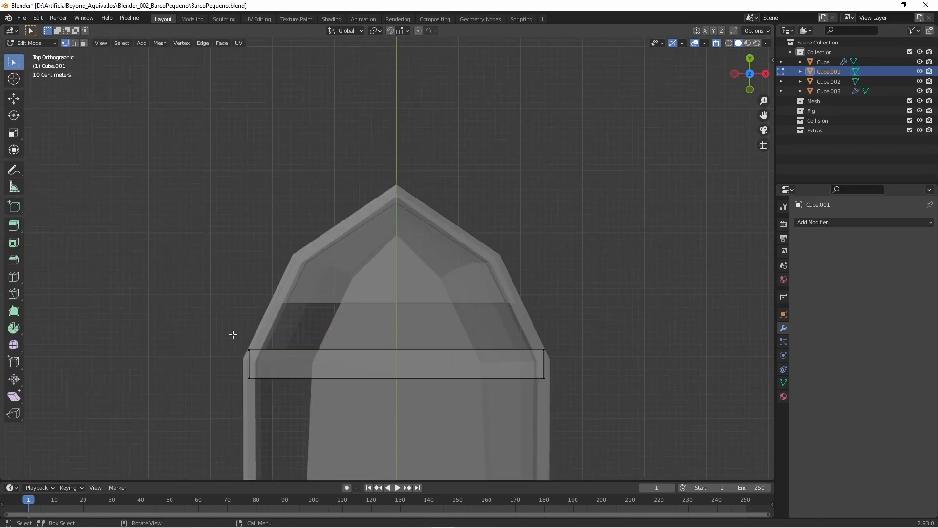
key("Tab")
key("alt+z")
Step: Flatten the front seat's face by scaling it to 0 along Z
left_click(569, 293)
middle_click_drag(562, 288, 723, 333)
scroll(537, 283, "up", 5)
left_click(418, 246)
key("Tab")
key("3")
left_click(430, 233)
key("s")
key("z")
key("0")
key("Return")
Step: Examine how the flattened front seat fits inside the bow from above and from the side
middle_click_drag(430, 233, 321, 240)
key("KP_7")
left_click(717, 44)
scroll(582, 153, "up", 1)
left_click(582, 153)
scroll(415, 244, "down", 6)
middle_click_drag(395, 352, 314, 301)
left_click(717, 44)
middle_click_drag(425, 156, 317, 149)
scroll(408, 214, "up", 4)
middle_click_drag(284, 107, 534, 250, "shift")
scroll(526, 266, "down", 3)
key("Tab")
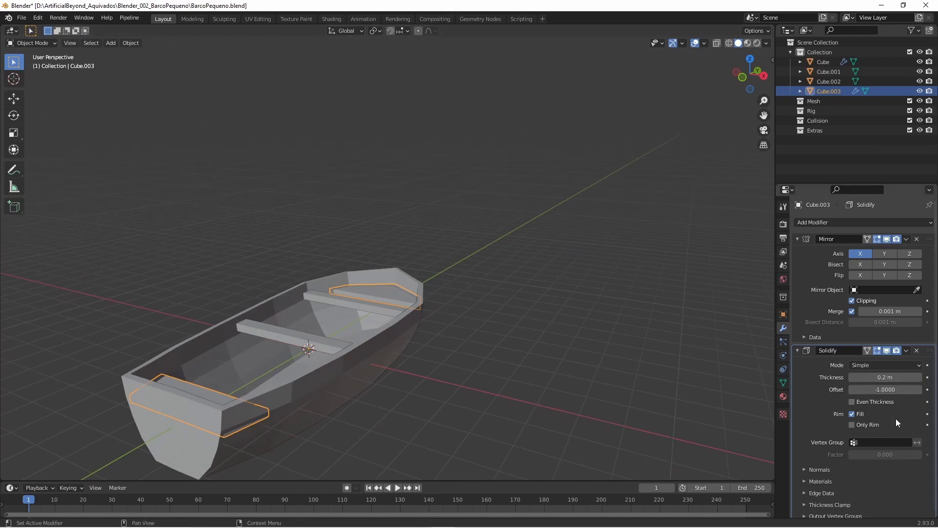
Step: Apply the Solidify modifier on the seats object and open its mesh for vertex editing in top view
left_click(890, 362)
key("Tab")
middle_click_drag(440, 318, 568, 385)
key("1")
key("KP_7")
Step: Reposition the thickened front seat's vertices in X-ray top view to fit inside the bow
left_click(729, 44)
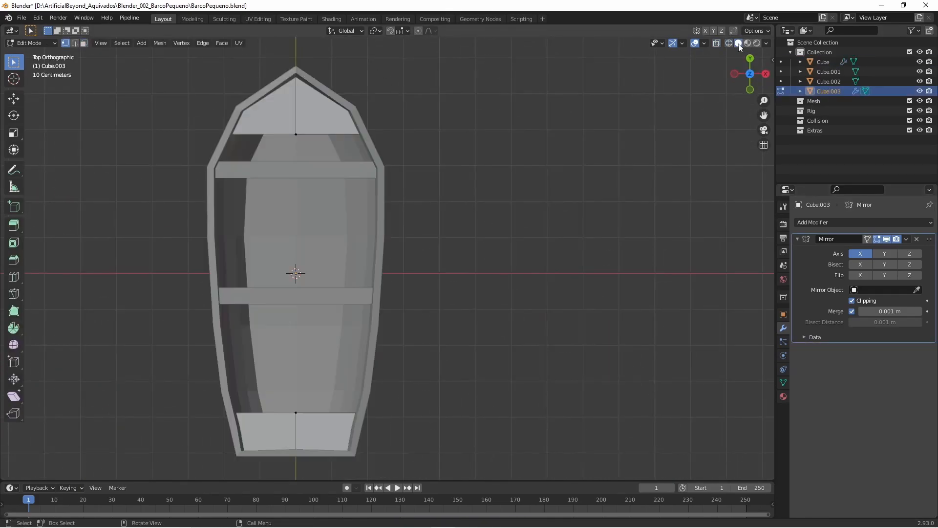
left_click(738, 44)
left_click(716, 43)
middle_click_drag(337, 83, 576, 104, "shift")
scroll(576, 104, "up", 5)
key("g")
left_click(579, 114)
key("Tab")
Step: Move the front seat's lower outer vertex inward so that it stays within the hull wall
middle_click_drag(670, 401, 504, 313)
left_click(630, 384)
scroll(444, 336, "down", 4)
scroll(445, 335, "up", 5)
left_click(436, 363)
scroll(464, 376, "up", 1)
middle_click_drag(511, 398, 506, 237)
key("1")
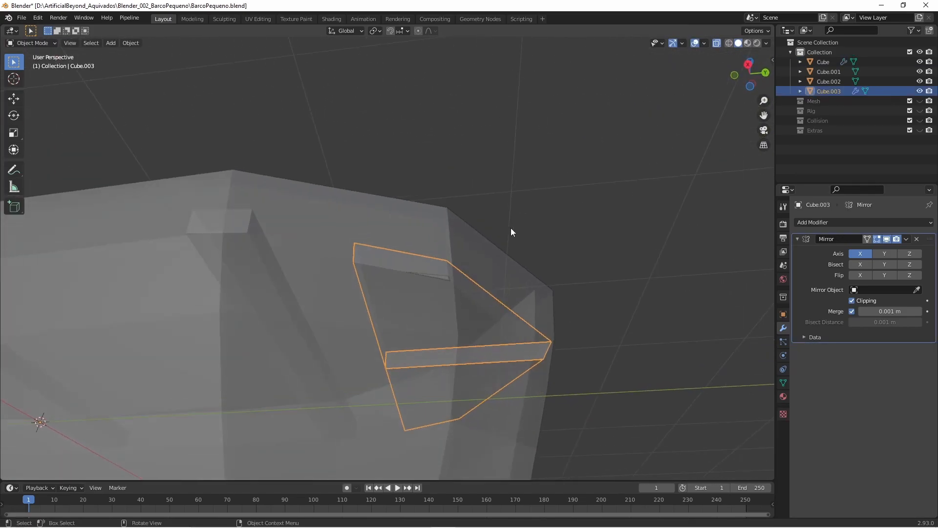
key("Tab")
left_click(450, 276)
middle_click_drag(462, 295, 655, 312)
scroll(491, 267, "down", 6)
scroll(655, 312, "up", 5)
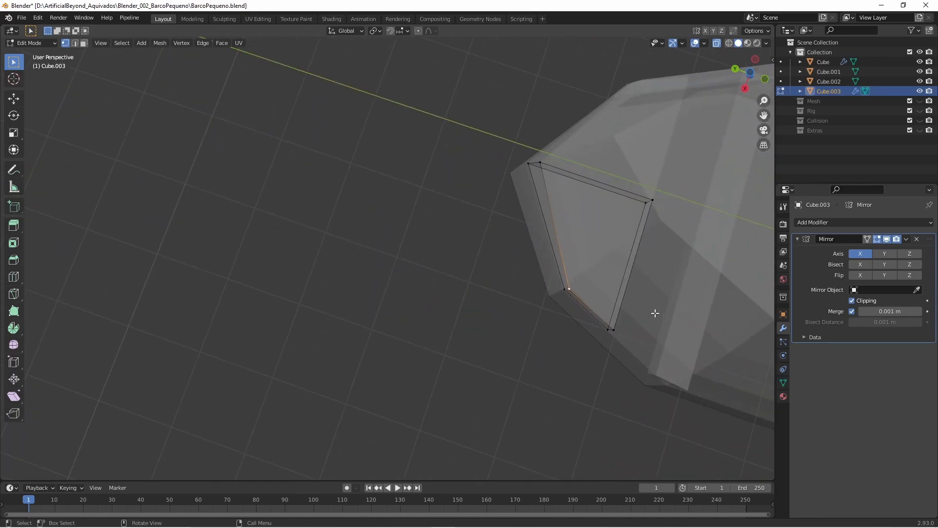
key("g")
left_click(659, 302)
key("Tab")
scroll(477, 269, "down", 5)
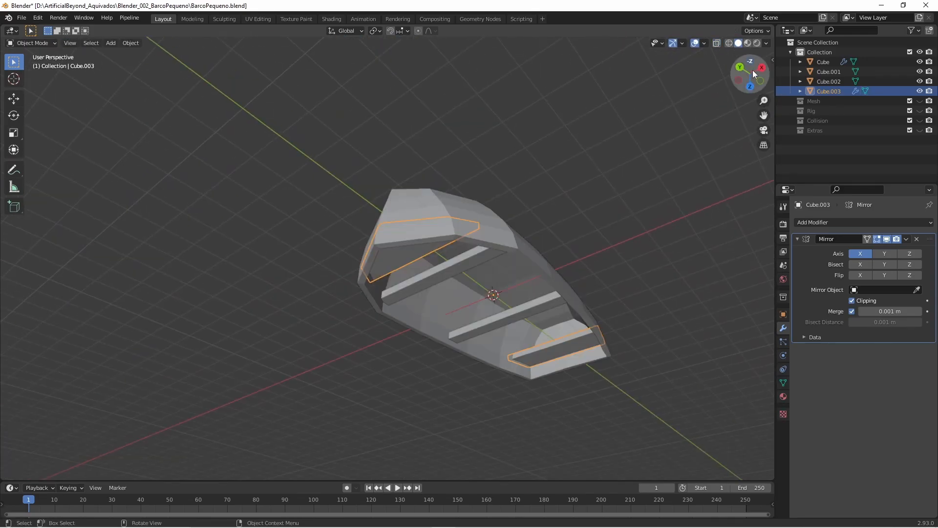
middle_click_drag(493, 206, 462, 318)
scroll(462, 318, "up", 3)
left_click(462, 320)
key("a")
middle_click_drag(460, 415, 408, 391)
left_click(452, 347)
scroll(452, 347, "down", 5)
Step: Open the hull mesh and move its stern vertices along X to reshape the transom
left_click(338, 341)
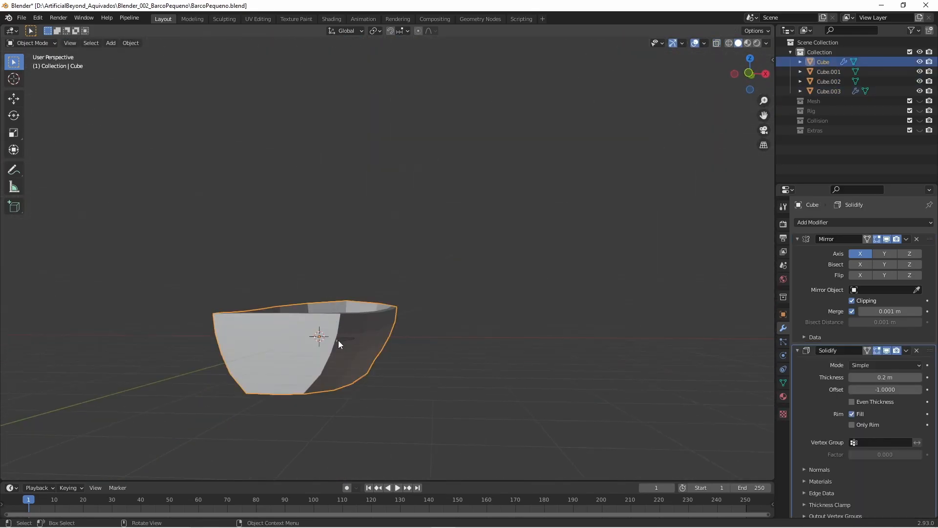
left_click(342, 337)
key("Tab")
left_click(385, 282)
key("g")
key("x")
left_click(516, 300)
key("g")
key("x")
left_click(500, 266)
scroll(500, 265, "down", 5)
middle_click_drag(501, 266, 584, 221)
key("Tab")
Step: Try to tilt the hull's stern by rotating its end vertices in the right side view
key("a")
key("Tab")
key("Tab")
left_click(389, 383)
middle_click_drag(523, 360, 525, 289)
left_click(516, 326)
key("Tab")
middle_click_drag(516, 326, 325, 266)
key("KP_3")
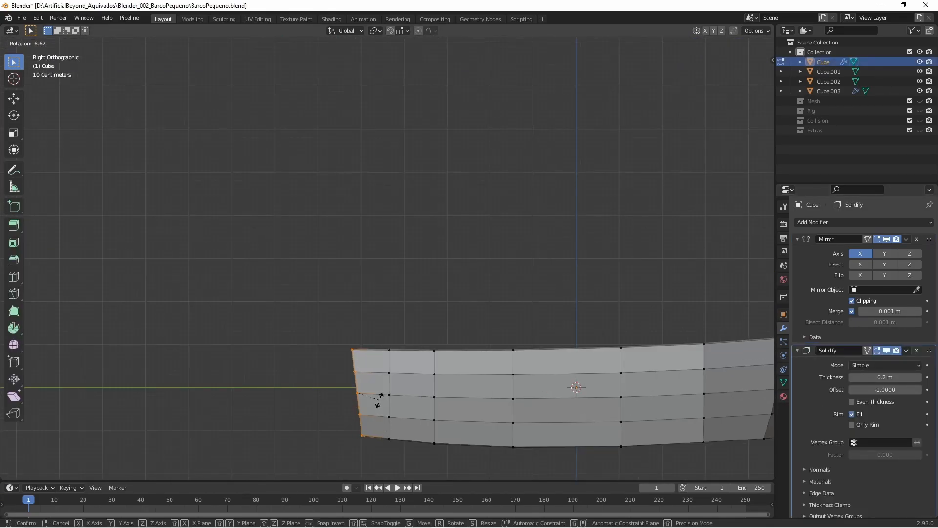
scroll(345, 325, "down", 2)
middle_click_drag(346, 324, 409, 304)
key("ctrl+z")
key("ctrl+z")
key("ctrl+z")
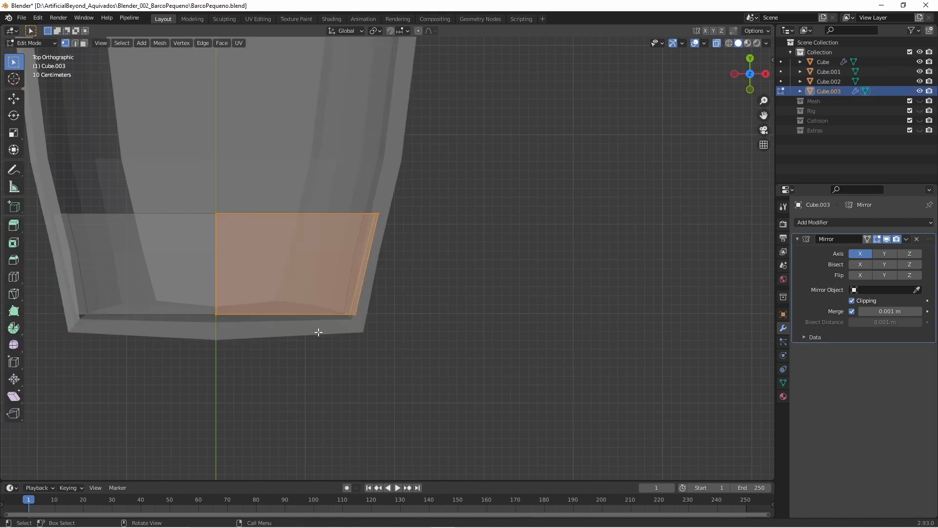
Step: Adjust the rear seat along X and reposition its upper stern-side corner to fit inside the hull
key("x")
left_click(300, 387)
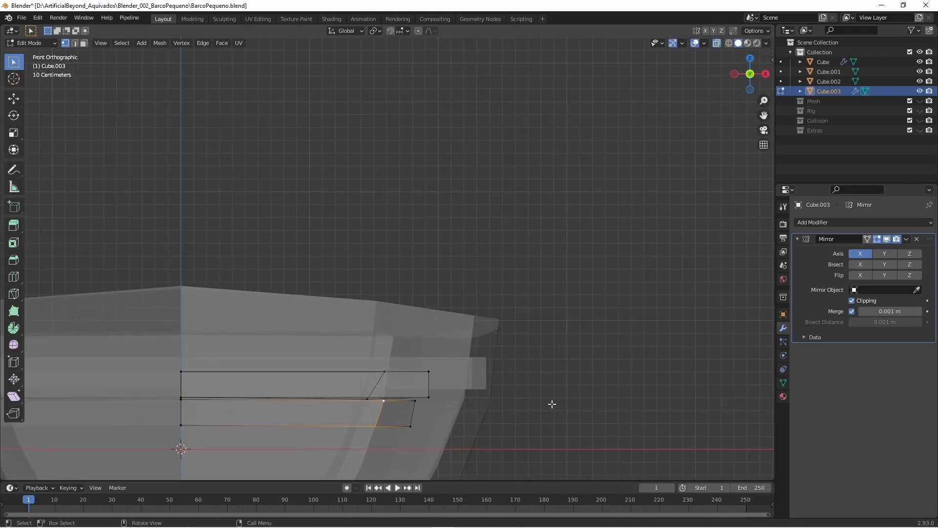
left_click(547, 403)
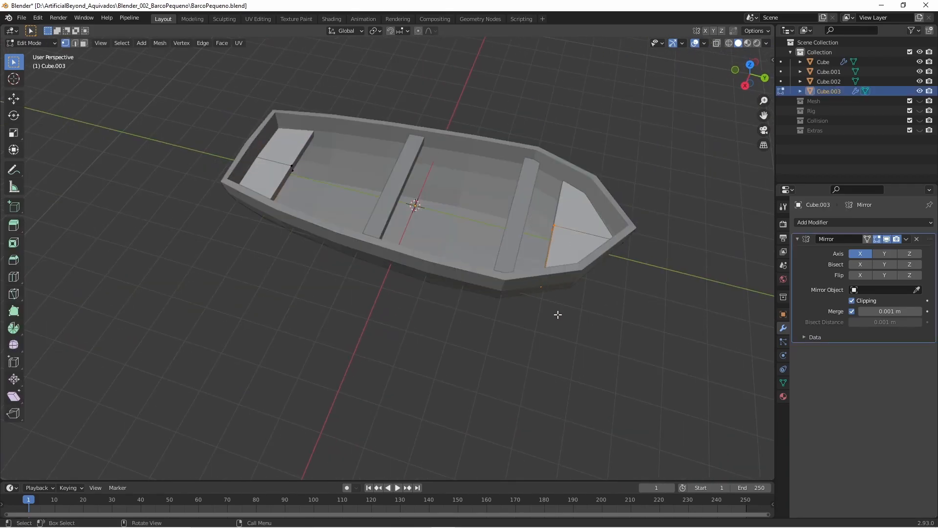
Step: Move the front seat's rear edge toward the bow to shorten the seat
key("g")
key("g")
right_click(564, 315)
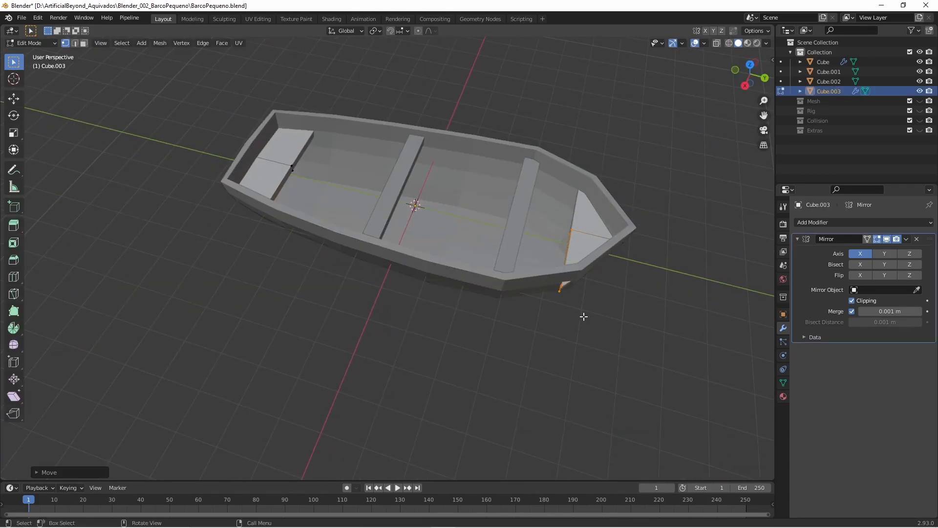
Step: Select the front seat's outer corner vertices in top view and move them to fit within the hull wall
left_click_drag(544, 97, 466, 184)
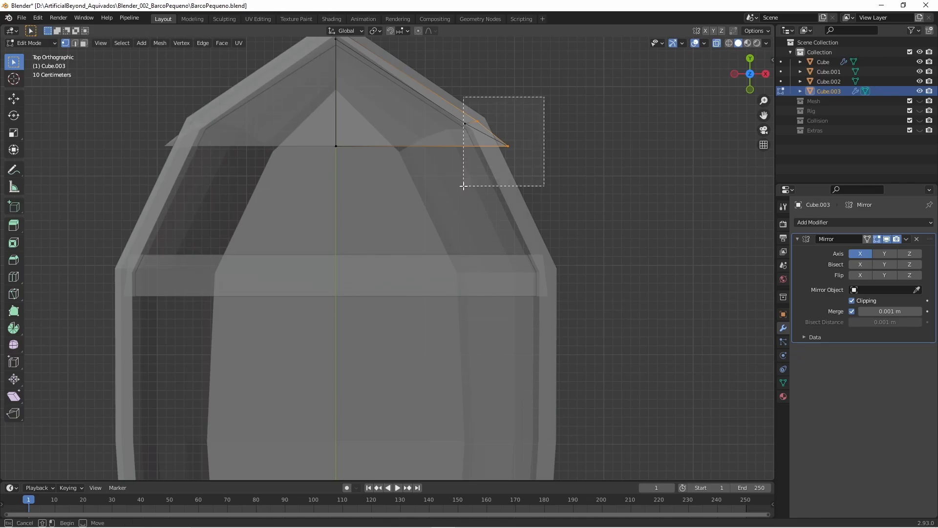
left_click(587, 153)
middle_click_drag(611, 374, 351, 412)
key("Tab")
key("Tab")
middle_click_drag(134, 308, 184, 302)
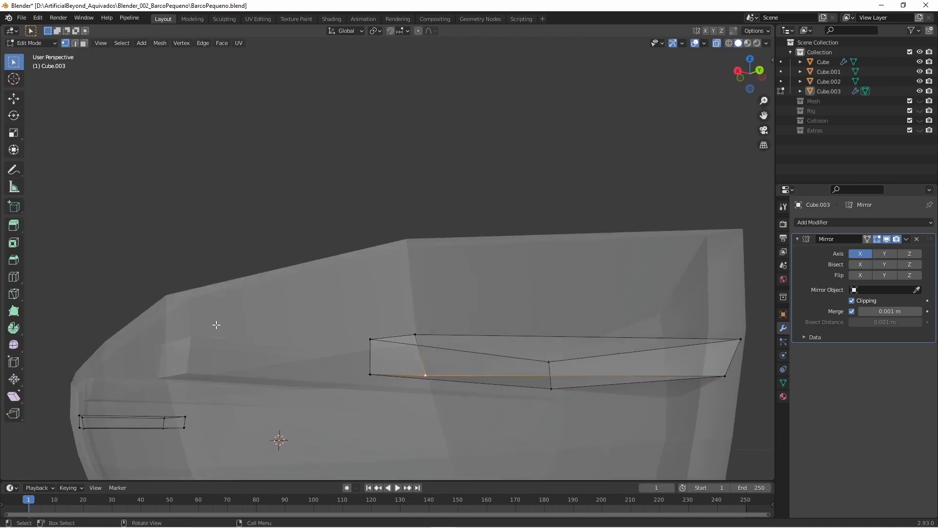
Step: Delete a vertical face at the front seat's outer rear corner
scroll(184, 301, "up", 1)
key("3")
left_click(409, 397)
key("x")
left_click(394, 414)
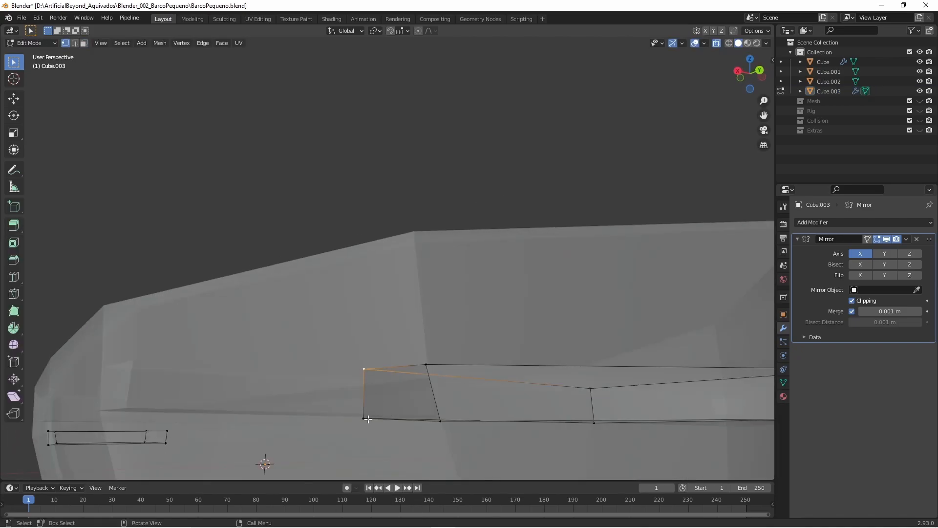
Step: Fill the open corner of the front seat with a face, leave mesh editing and save the file
key("f")
key("Tab")
middle_click_drag(239, 245, 359, 296)
scroll(401, 313, "down", 5)
key("alt+z")
key("ctrl+s")
scroll(413, 405, "up", 1)
Step: Apply the Solidify modifier on the hull
left_click(367, 378)
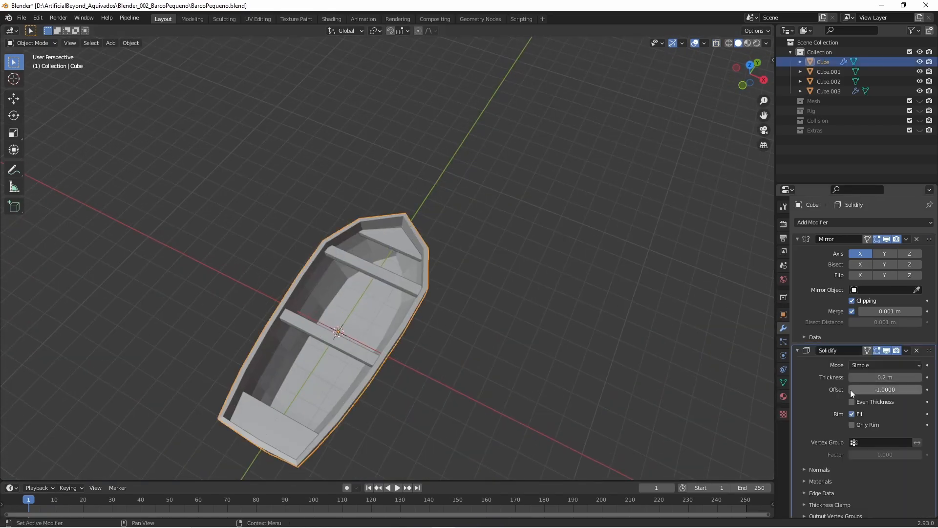
left_click(906, 347)
left_click(884, 358)
Step: Duplicate the face loop running along the hull's rim in place and separate the selection into its own object
key("Tab")
scroll(369, 403, "up", 1)
middle_click_drag(370, 403, 366, 316, "shift")
key("3")
left_click(290, 383)
left_click(293, 378, "alt")
middle_click_drag(404, 364, 398, 343)
key("shift+d")
right_click(430, 314)
key("p")
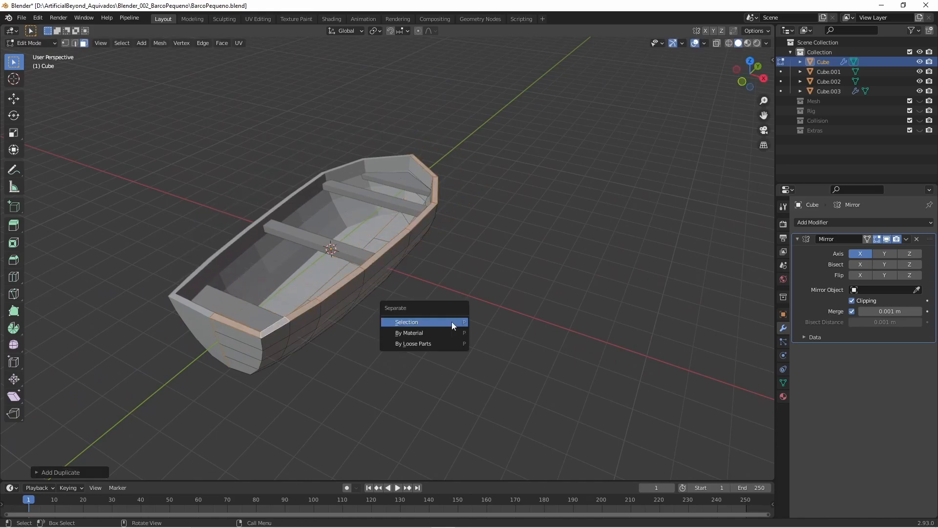
left_click(451, 321)
Step: Isolate the separated strip object in local view and delete its keel and stern-centre faces
key("Tab")
left_click(812, 102)
key("Tab")
key("KP_Divide")
middle_click_drag(444, 276, 492, 297)
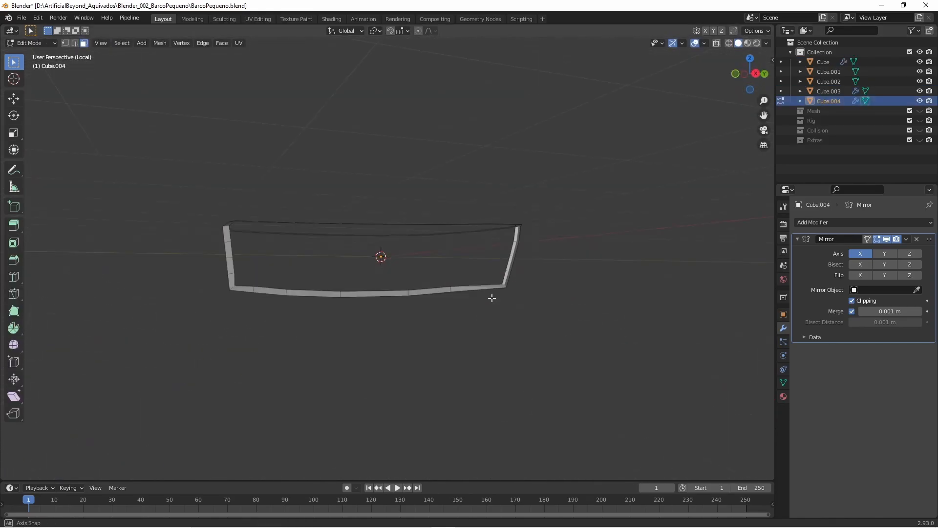
middle_click_drag(405, 278, 622, 347)
left_click_drag(622, 348, 544, 301)
scroll(534, 321, "up", 2)
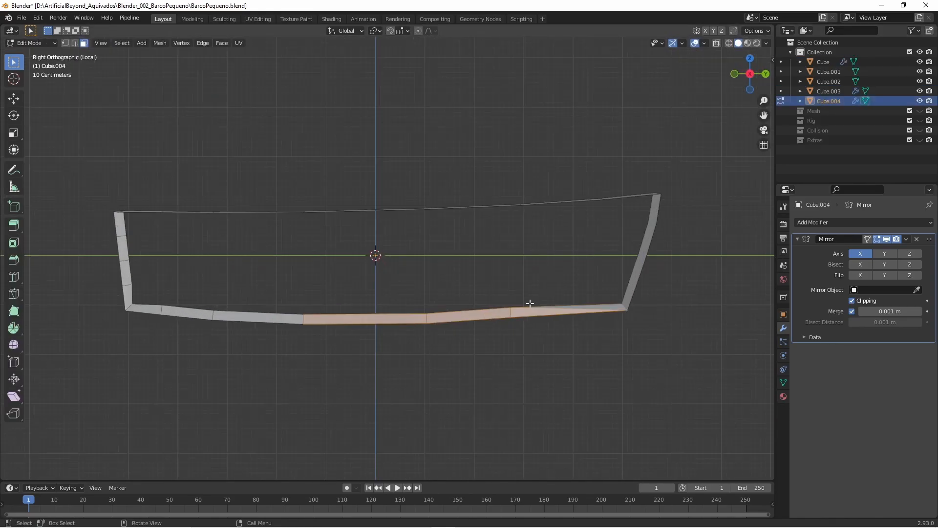
key("alt+a")
middle_click_drag(115, 227, 381, 291)
middle_click_drag(631, 221, 512, 341)
key("Tab")
key("Tab")
left_click(508, 326)
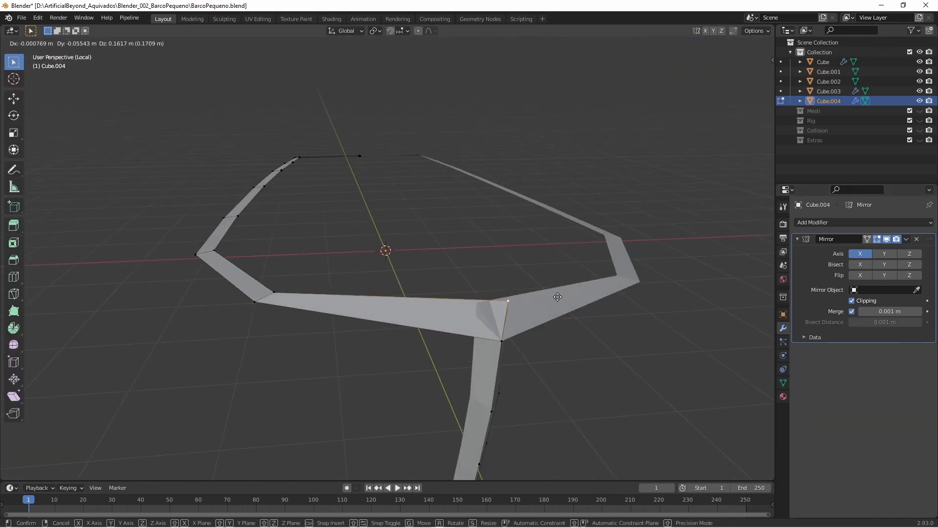
right_click(569, 339)
key("alt+a")
Step: Slide the strip's inner bow vertex along its edge onto the centre line in top view
middle_click_drag(498, 314, 274, 293)
middle_click_drag(274, 293, 452, 469, "shift")
scroll(425, 186, "up", 5)
middle_click_drag(425, 186, 414, 215)
key("KP_7")
scroll(425, 230, "up", 9)
left_click(308, 231)
key("g")
key("g")
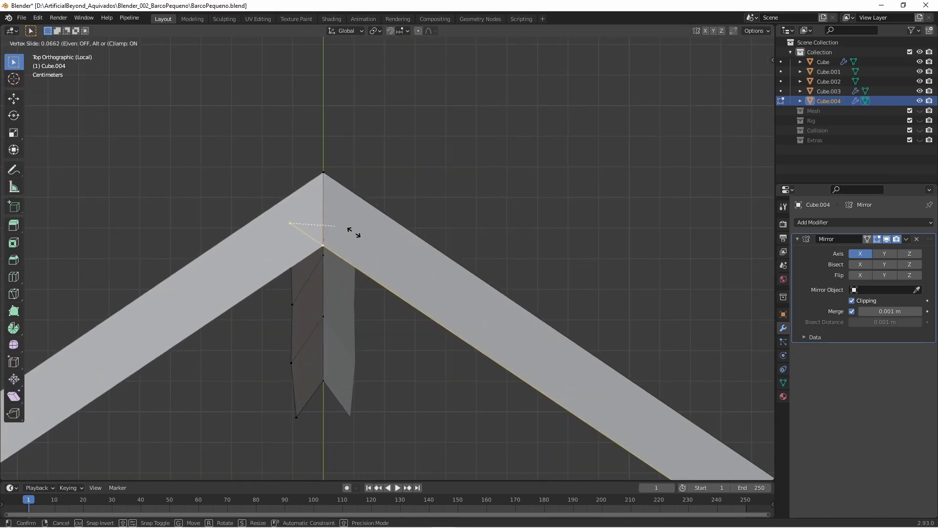
left_click(357, 235)
Step: Delete the bow stem faces below the rim strip and save the file
scroll(451, 226, "down", 8)
middle_click_drag(401, 312, 399, 294)
middle_click_drag(477, 269, 393, 200)
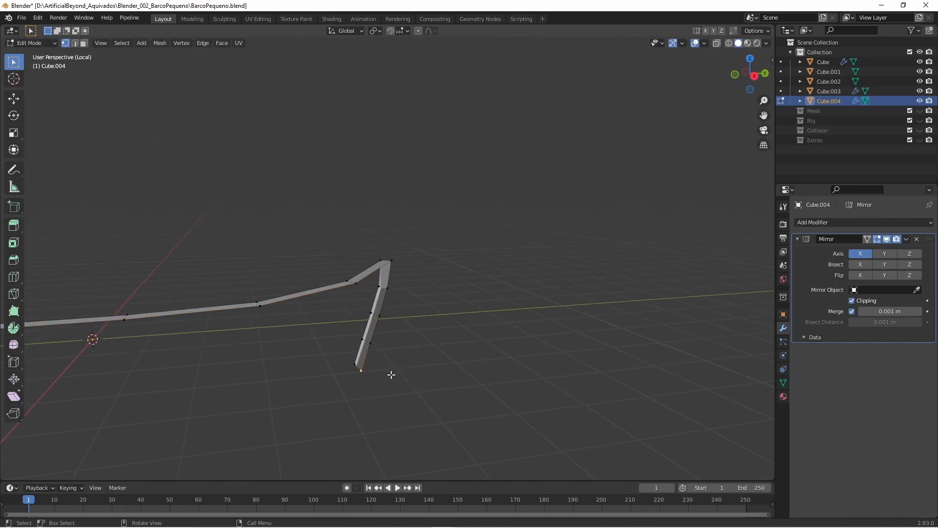
scroll(384, 318, "down", 4)
middle_click_drag(368, 318, 404, 344)
key("KP_7")
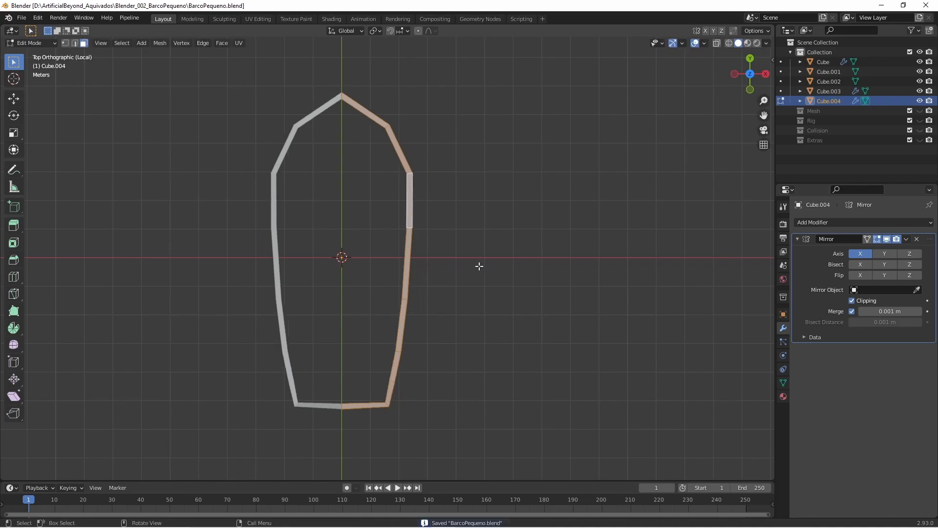
key("alt+a")
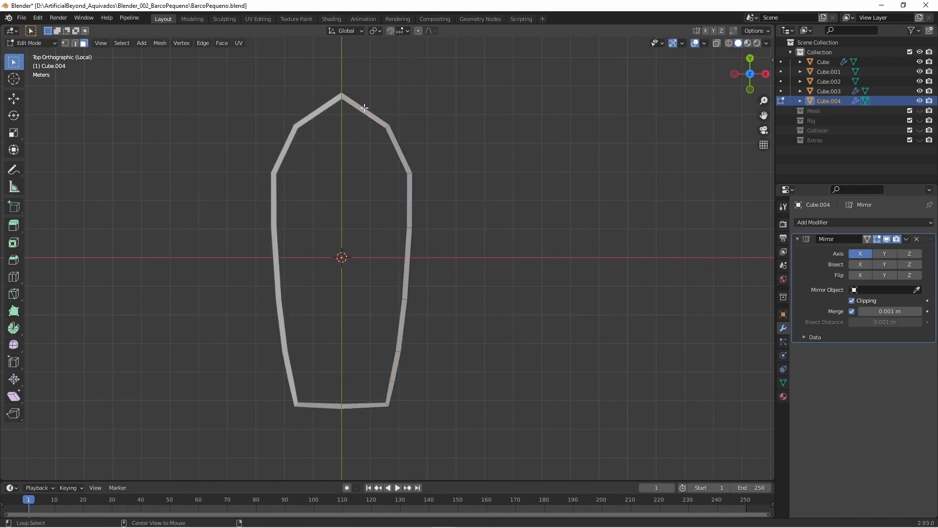
key("alt+s")
right_click(484, 218)
left_click(357, 30)
left_click(347, 71)
key("s")
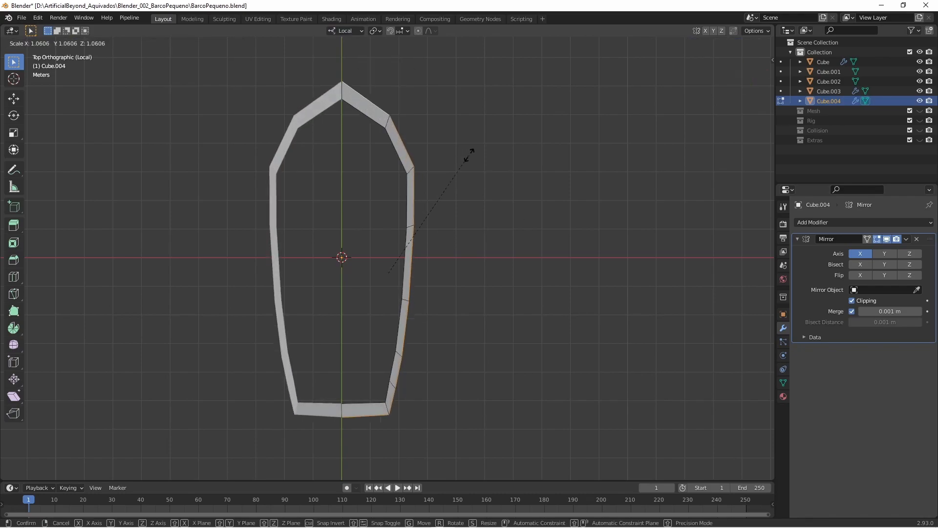
key("Escape")
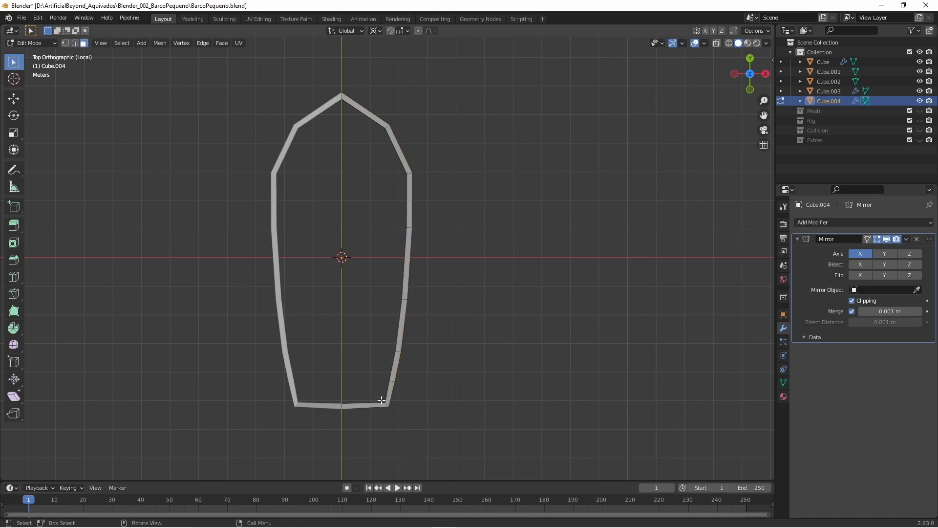
Step: Scale the rim's centre edge at the stern in top view
left_click(381, 400, "alt")
middle_click_drag(381, 400, 456, 341)
key("KP_7")
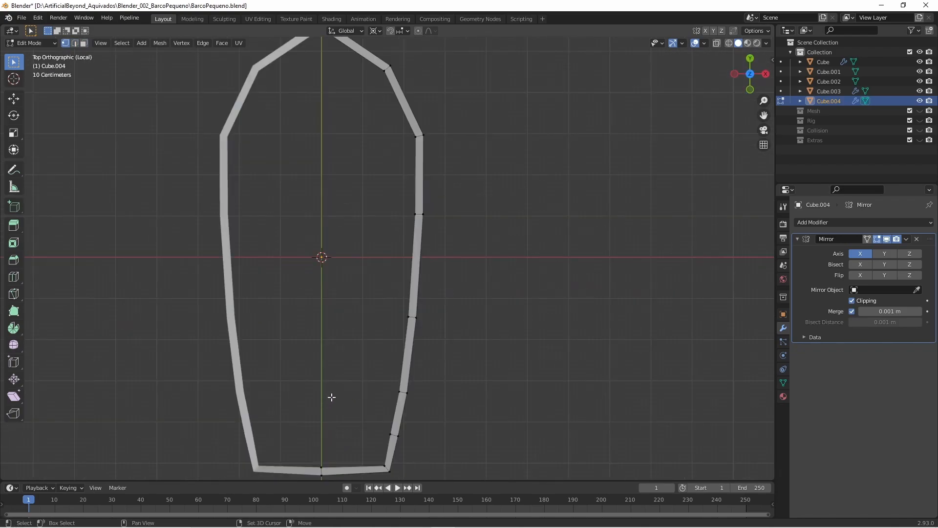
key("s")
left_click(361, 398)
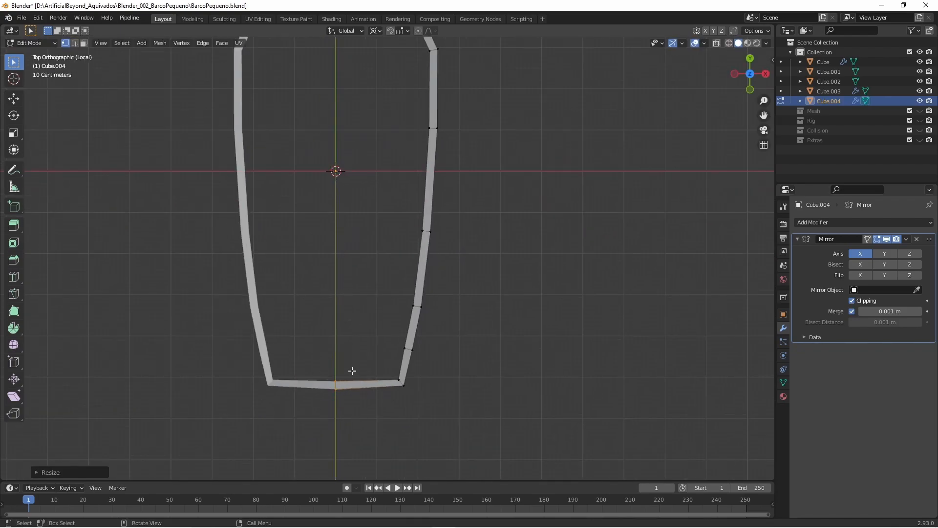
scroll(391, 274, "down", 1)
Step: Extrude the rim faces along their normals by about 0.14 m and return to the full boat view
middle_click_drag(398, 362, 406, 356)
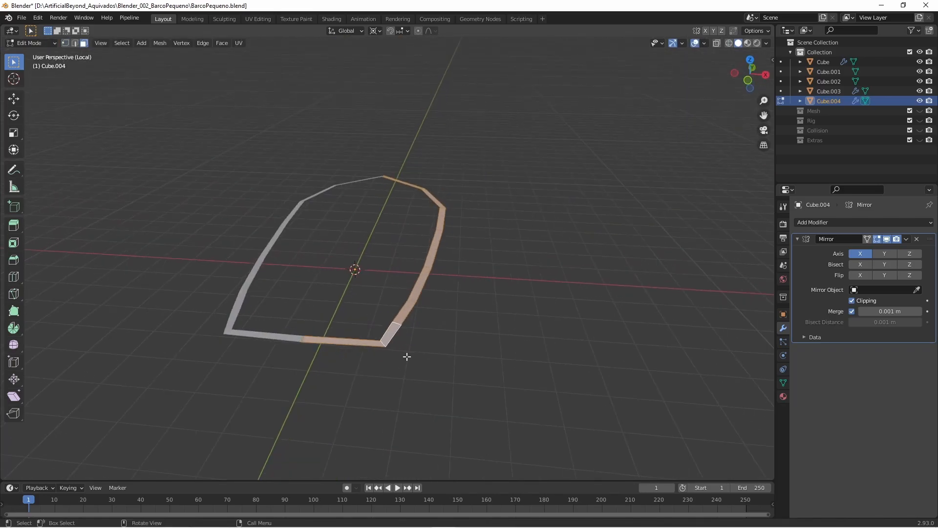
key("alt+e")
left_click(413, 374)
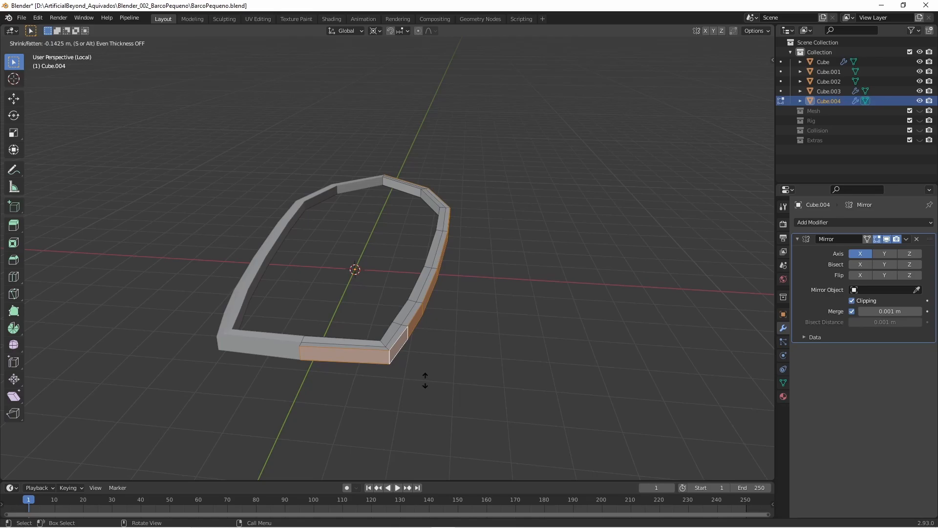
key("Tab")
key("KP_Divide")
Step: Move the rim vertically along Z to fit over the hull's upper edge
middle_click_drag(513, 309, 325, 300)
key("g")
key("z")
left_click(465, 335)
left_click(429, 374)
Step: Offset the rim's inner face loop with Shrink/Fatten so the rim wraps the inner side of the hull wall
middle_click_drag(465, 336, 479, 266)
scroll(464, 273, "up", 3)
left_click(464, 273)
key("Tab")
key("alt+z")
left_click(589, 324, "alt")
left_click(703, 343)
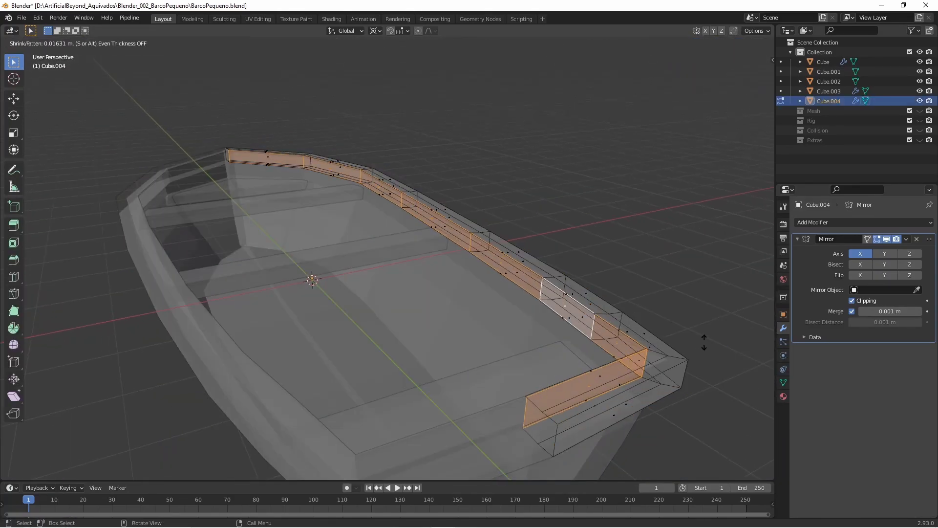
left_click(705, 346)
key("KP_7")
scroll(375, 188, "up", 4)
scroll(375, 187, "down", 4)
Step: Select the hull's inner bow edge loop in top view and edge-slide it toward the centre line
key("Tab")
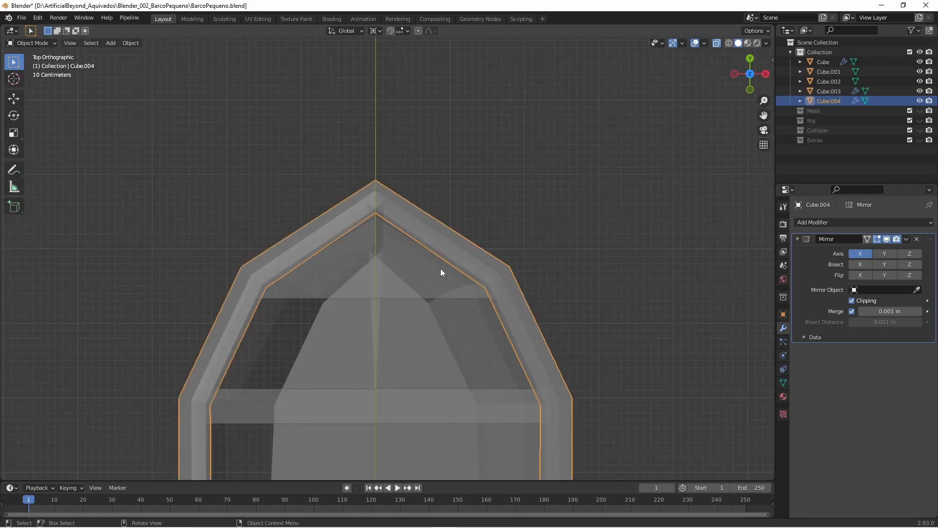
left_click(410, 241)
key("Tab")
scroll(332, 155, "up", 2)
left_click(363, 257, "alt")
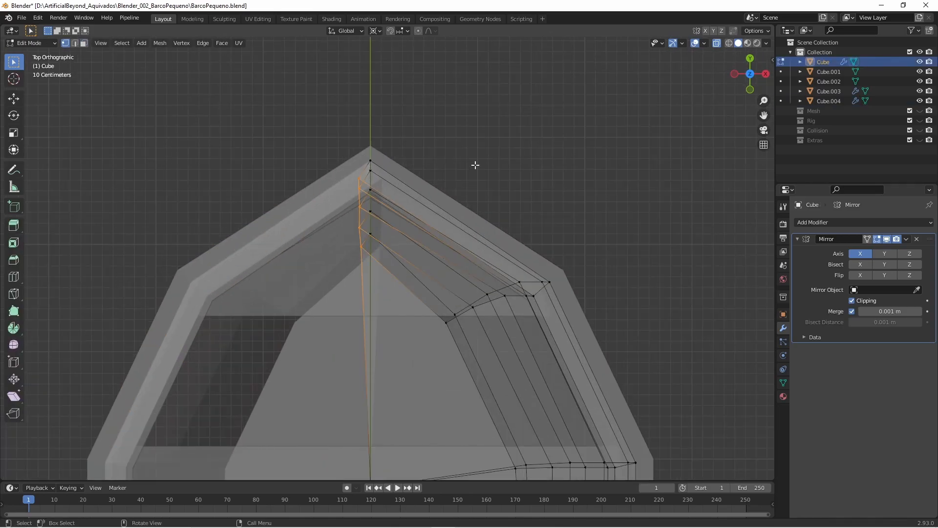
key("g")
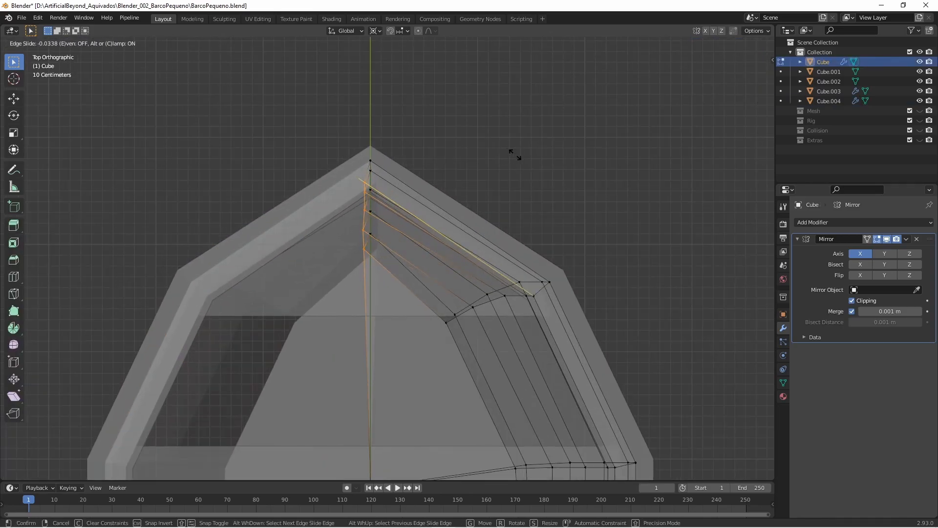
left_click(519, 156)
Step: Flatten the hull's inner centre loop by scaling it to 0 on X and move it along X to the centre line
key("s")
key("x")
key("0")
key("Return")
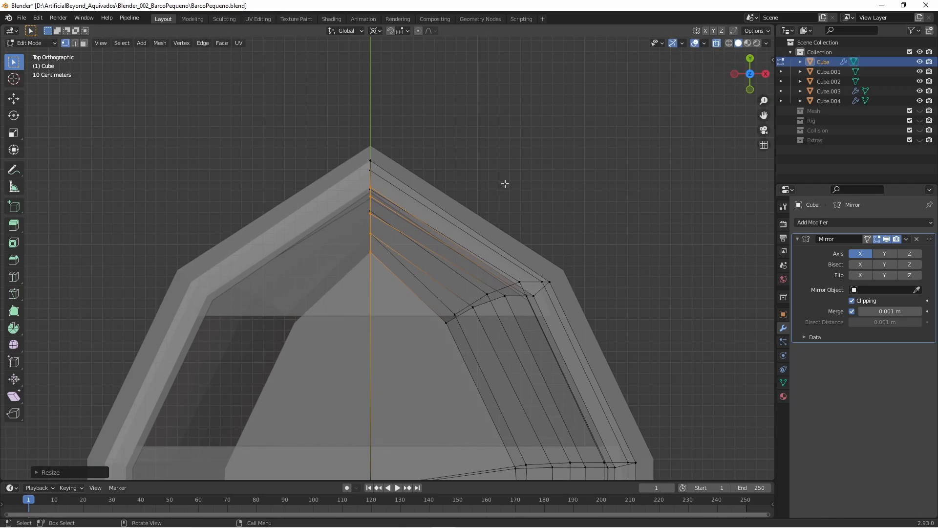
left_click(450, 203)
key("g")
key("x")
left_click(651, 235)
middle_click_drag(651, 234, 266, 268)
Step: Turn off X-ray and delete two selected loops from the rim object
key("Tab")
left_click(511, 196)
key("alt+z")
scroll(266, 268, "down", 2)
left_click(266, 268)
key("Tab")
middle_click_drag(420, 406, 491, 424)
left_click(482, 399, "alt")
left_click(495, 402, "alt+shift")
scroll(515, 406, "up", 1)
scroll(528, 341, "down", 2)
key("x")
left_click(423, 356)
key("1")
key("Tab")
Step: Deselect everything, check the boat from the bow side and save the file
left_click(573, 296)
middle_click_drag(572, 296, 344, 283)
middle_click_drag(424, 337, 461, 313)
scroll(533, 336, "up", 3)
key("ctrl+s")
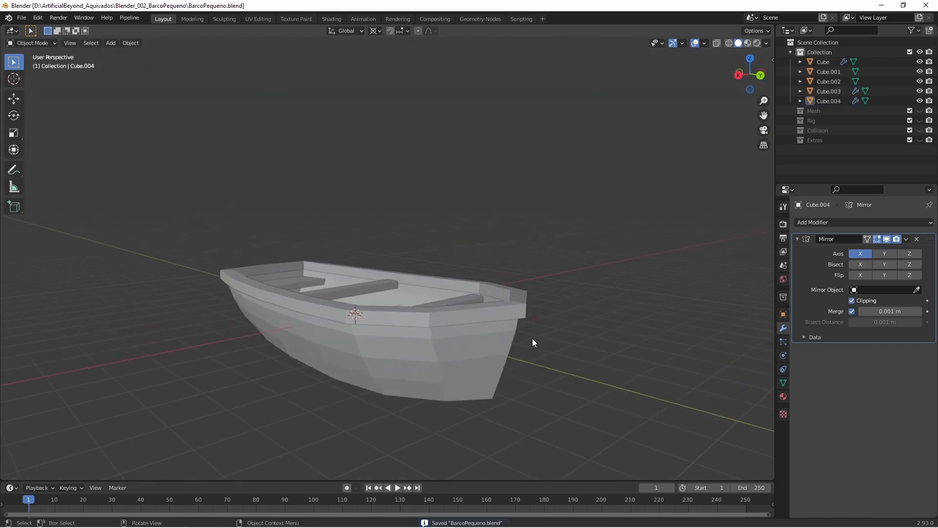
Step: Duplicate the hull's vertical centre edge at the bow and separate it into its own object
left_click(502, 348)
key("Tab")
middle_click_drag(501, 348, 499, 388)
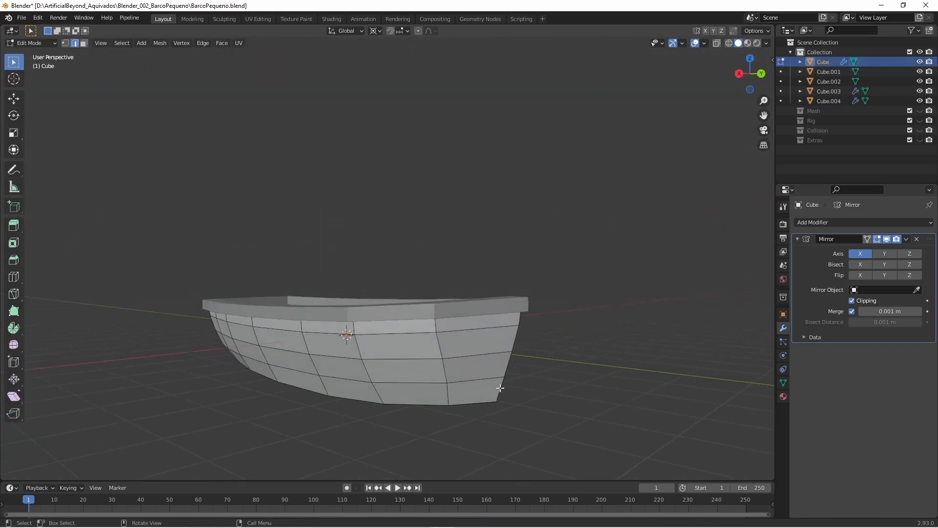
left_click(573, 360)
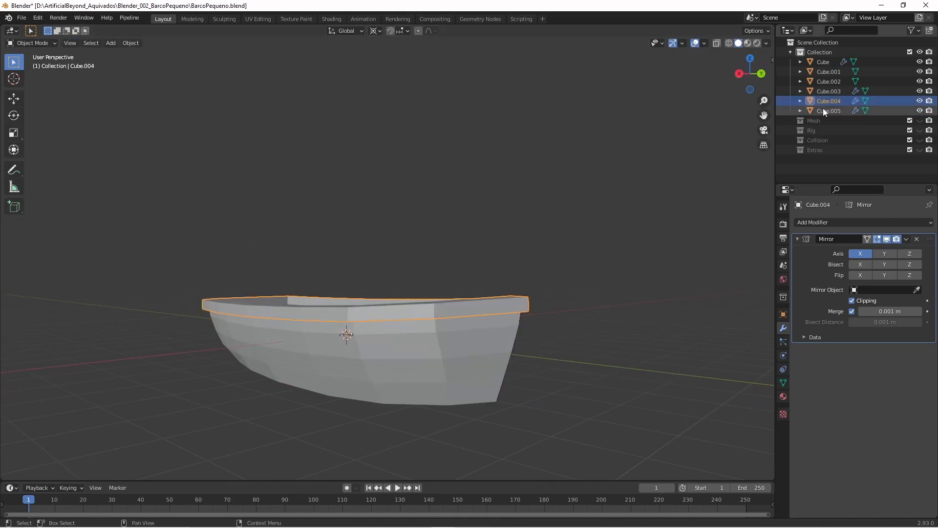
Step: Extrude the separated bow edge in right view into a narrow strip along the stem
key("KP_3")
scroll(546, 366, "up", 4)
scroll(546, 367, "up", 1)
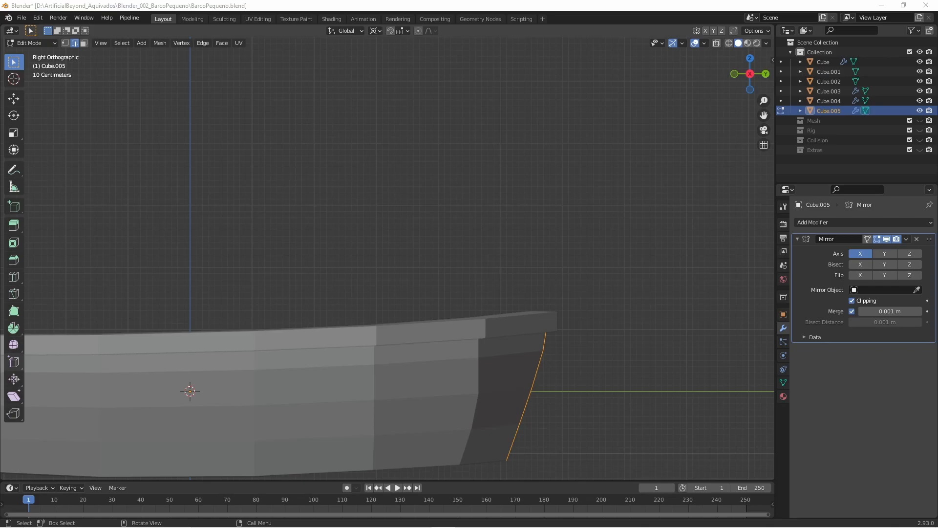
scroll(502, 379, "down", 1)
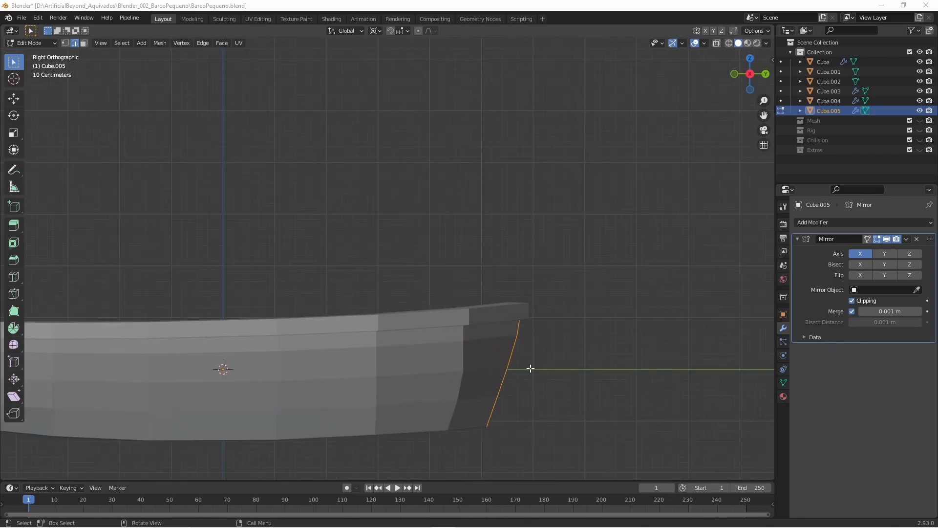
left_click(548, 359)
middle_click_drag(572, 347, 496, 371)
left_click(519, 340, "alt")
left_click(512, 343)
Step: With mirror clipping off, extrude the whole bow strip about 0.06 m along X, and restore clipping
scroll(511, 343, "down", 2)
scroll(454, 399, "up", 2)
middle_click_drag(415, 417, 535, 355)
left_click(530, 394)
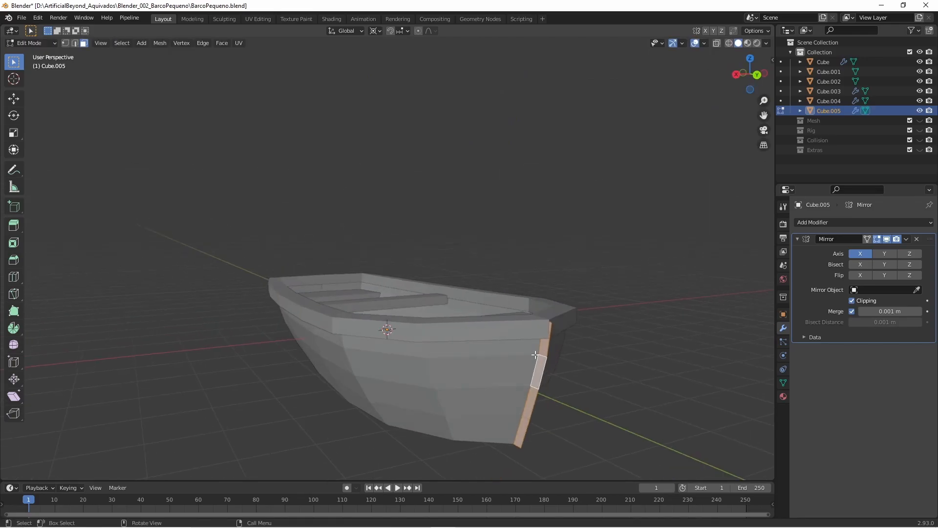
left_click(537, 465)
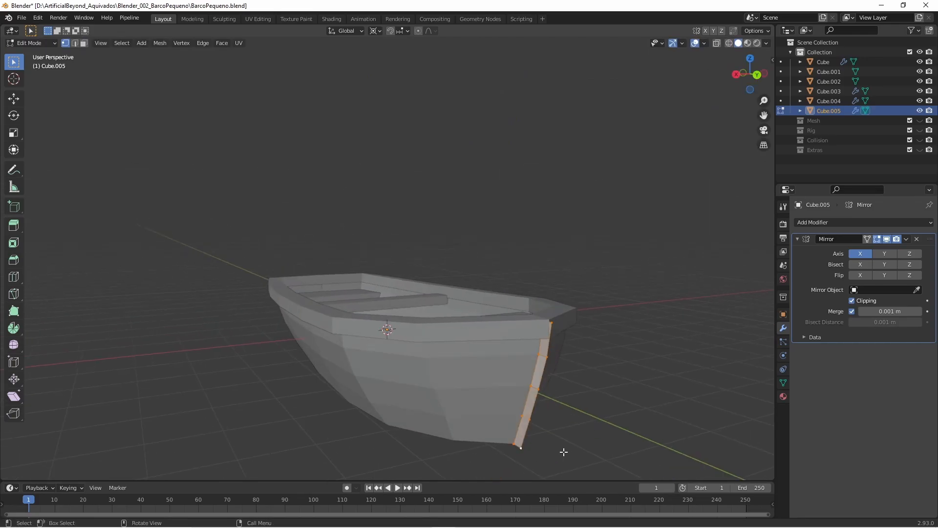
middle_click_drag(568, 437, 572, 420)
left_click(851, 300)
key("a")
key("e")
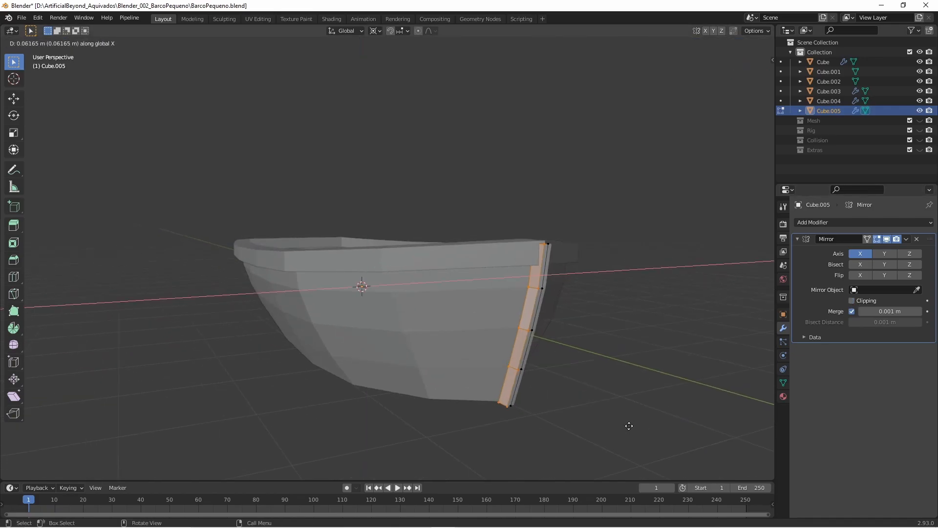
left_click(628, 426)
left_click(852, 301)
Step: Extend the top end of the stem trim upward so it rises above the rim
key("3")
middle_click_drag(599, 279, 565, 326)
scroll(565, 327, "up", 2)
left_click(613, 373)
middle_click_drag(638, 413, 669, 373)
middle_click_drag(676, 335, 498, 408)
middle_click_drag(631, 418, 652, 421)
middle_click_drag(632, 320, 527, 329)
key("g")
right_click(516, 354)
key("a")
left_click(501, 404)
key("g")
right_click(494, 374)
Step: Turn off mirror clipping and try to rotate the bottom face of the stem trim
left_click(528, 330)
key("r")
key("g")
right_click(552, 396)
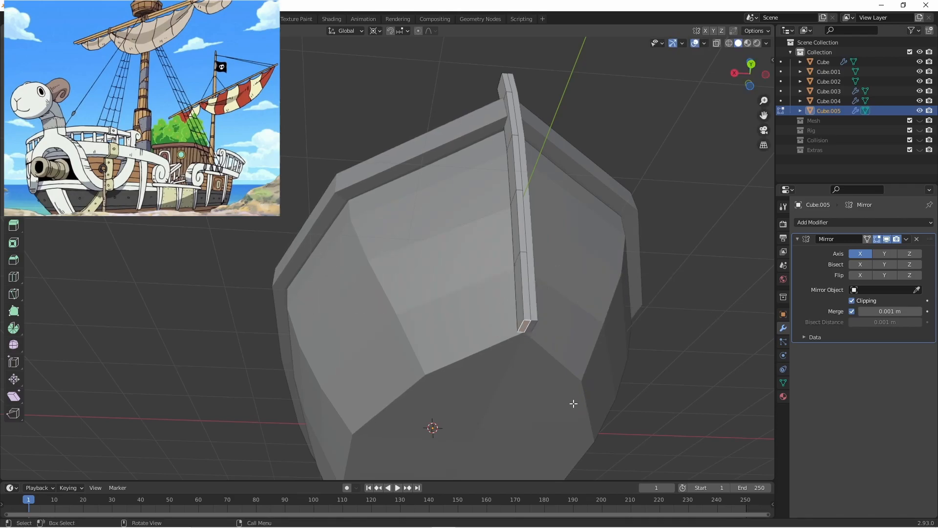
key("KP_3")
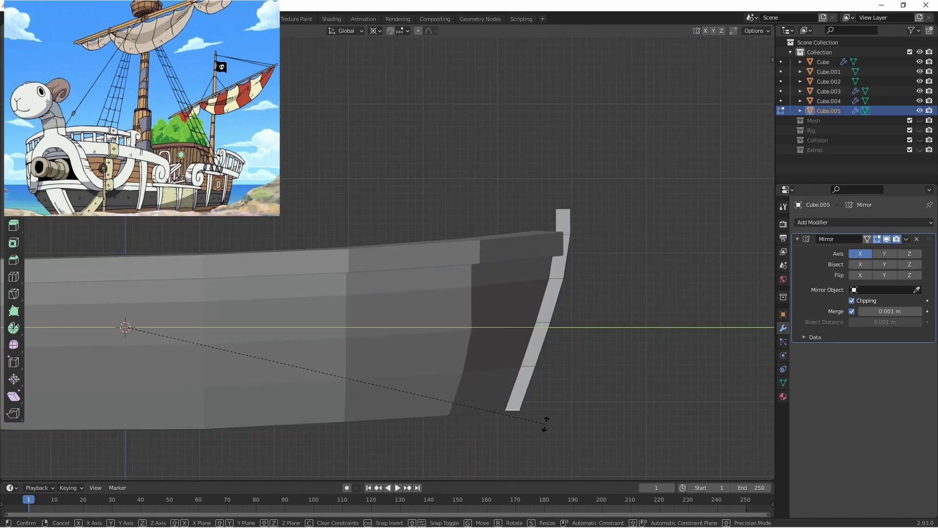
middle_click_drag(520, 444, 540, 394)
left_click(851, 300)
key("r")
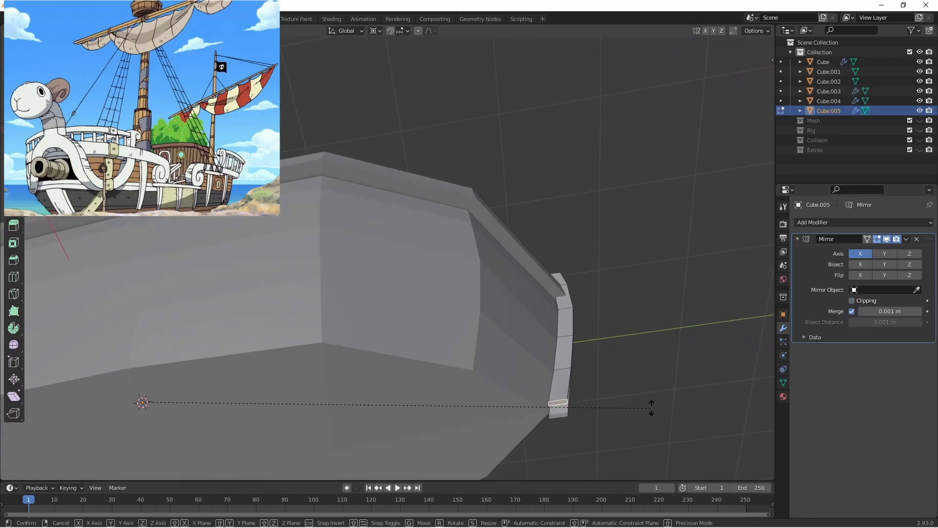
right_click(627, 410)
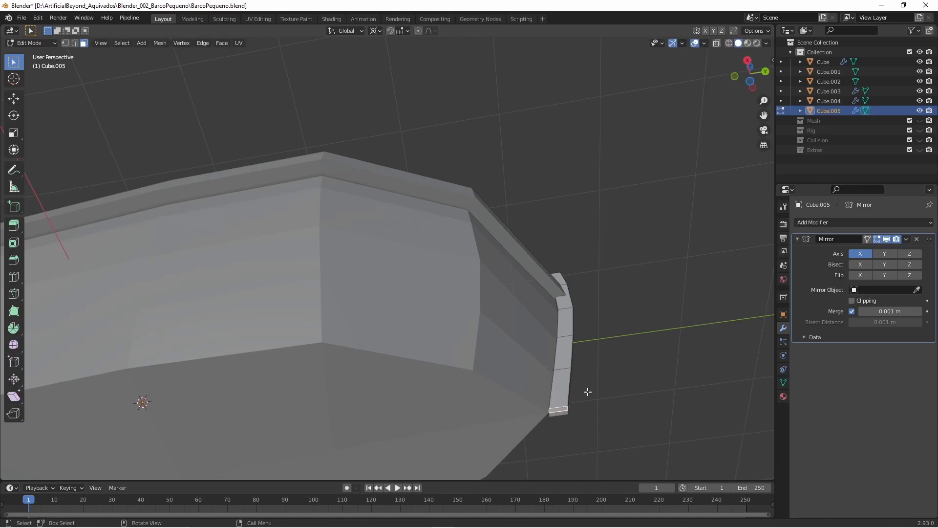
Step: Switch the pivot point away from the 3D cursor and extend the stem trim's bottom end back under the hull
key("KP_3")
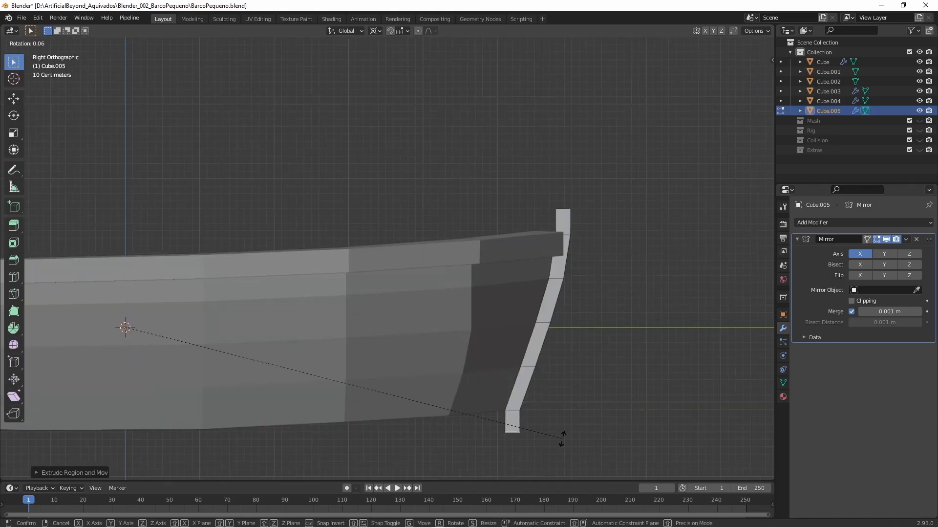
left_click(378, 31)
left_click(406, 73)
key("r")
right_click(567, 419)
key("ctrl+z")
key("ctrl+z")
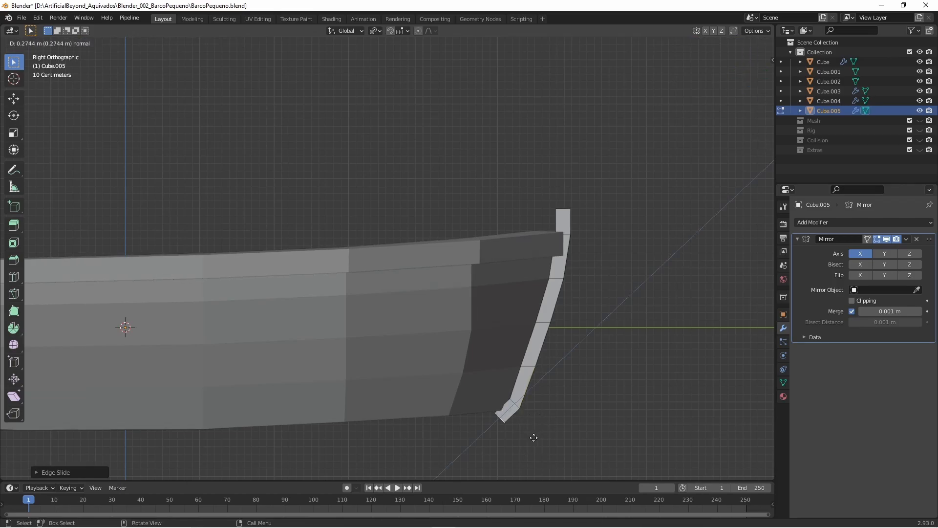
key("g")
left_click(466, 449)
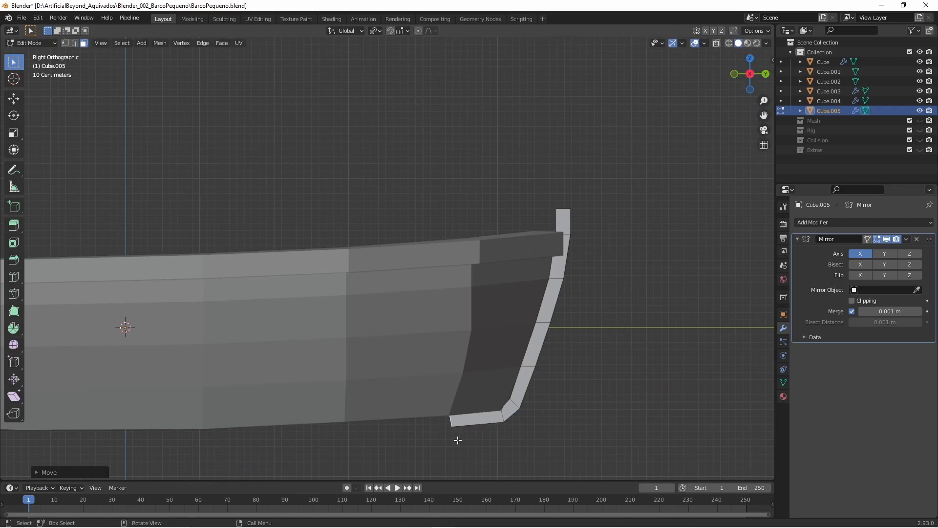
Step: With X-ray on, shift the lower vertices of the keel end forward to form a slanted tip
left_click_drag(444, 423, 443, 422)
left_click(716, 43)
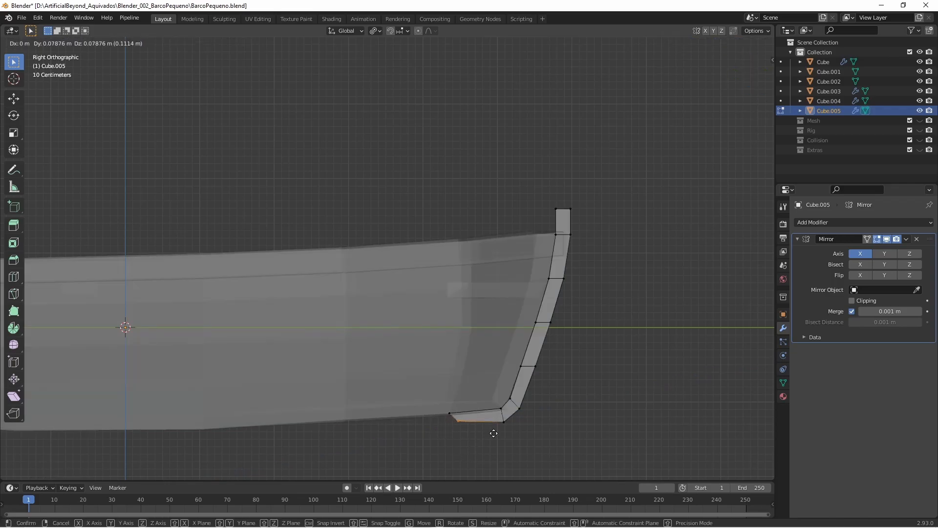
left_click(567, 405)
middle_click_drag(464, 446, 528, 370)
key("KP_3")
scroll(538, 274, "up", 6)
middle_click_drag(415, 440, 518, 146, "shift")
scroll(470, 347, "up", 1)
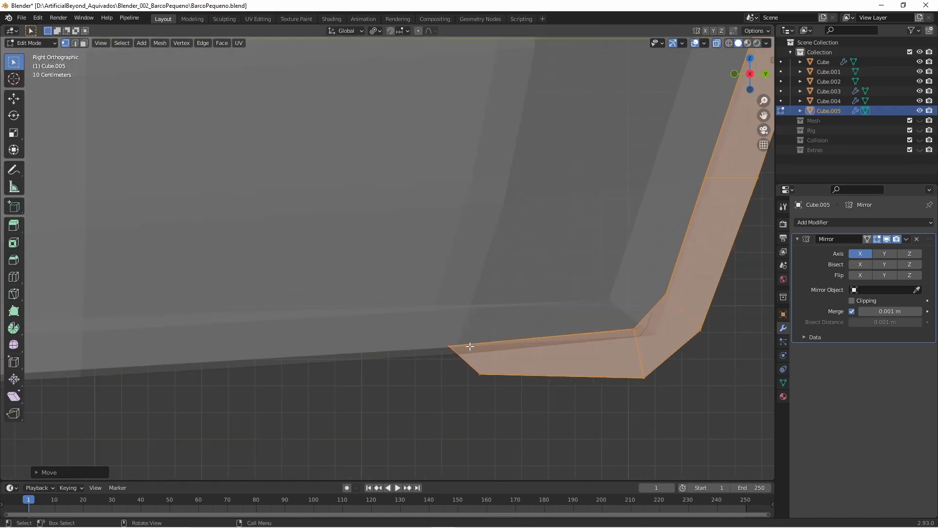
Step: Move the inner vertices of the keel piece and its bend closer to the hull and turn off X-ray
key("g")
left_click(475, 326)
left_click_drag(654, 279, 677, 300)
key("g")
left_click(676, 294)
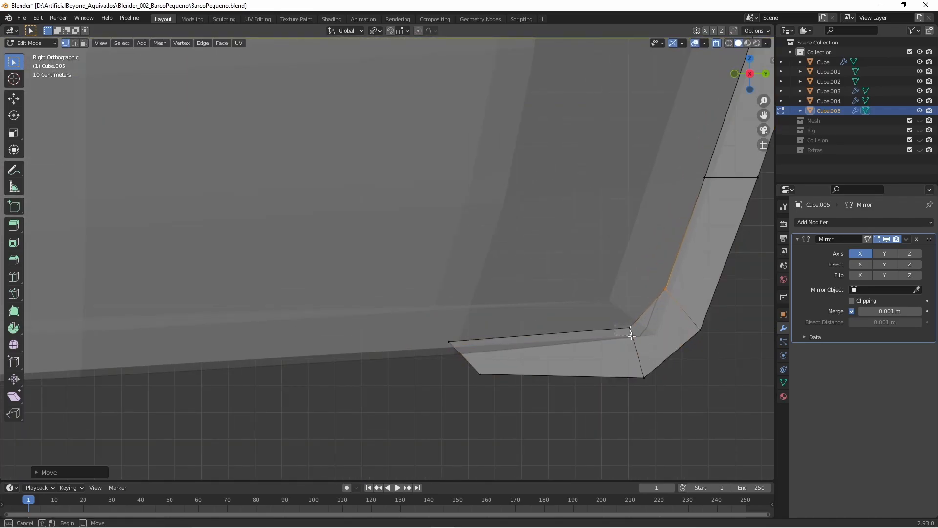
scroll(615, 328, "down", 2)
key("Tab")
left_click(602, 327)
middle_click_drag(602, 329, 640, 381)
left_click(716, 43)
Step: Select the front faces of the stem trim and move them outward in right view to deepen the trim
scroll(528, 195, "down", 7)
middle_click_drag(513, 229, 520, 135)
scroll(453, 218, "down", 3)
scroll(459, 210, "up", 4)
left_click(473, 196)
key("Tab")
left_click(503, 140)
middle_click_drag(485, 275, 458, 270)
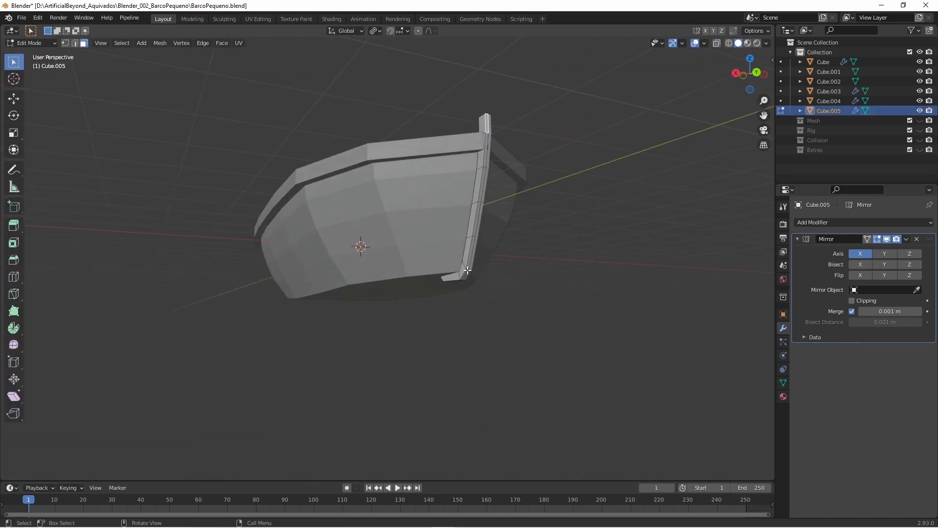
left_click(470, 262, "ctrl")
key("KP_3")
scroll(498, 244, "up", 1)
key("g")
key("shift+z")
key("shift+z")
Step: Work on the stem trim's top outer vertices with X-ray on, and return to Object Mode with X-ray off
key("1")
left_click_drag(546, 83, 505, 117)
right_click(594, 103)
left_click(544, 91)
key("alt+z")
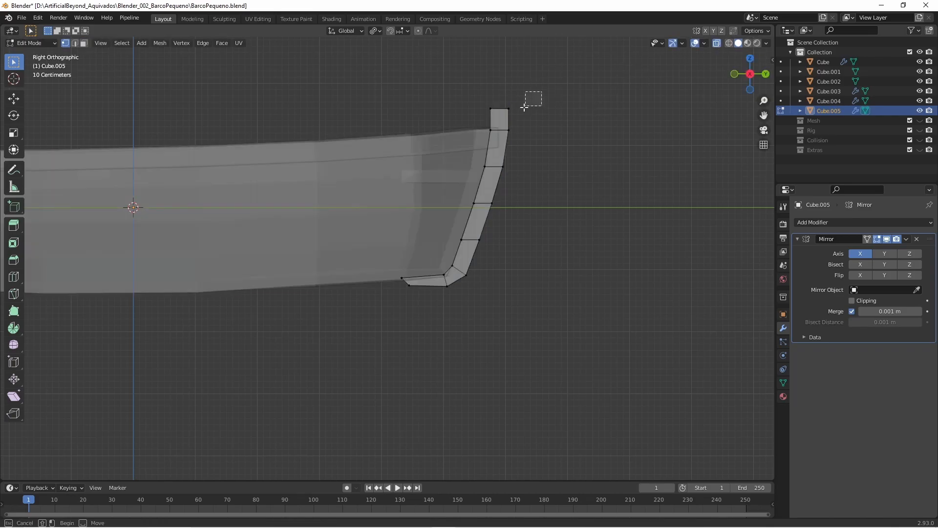
left_click(624, 119)
key("Tab")
middle_click_drag(708, 66, 691, 89)
left_click(691, 90)
key("alt+z")
Step: Add an eight-sided cylinder mesh in top view
middle_click_drag(587, 118, 524, 250)
key("KP_7")
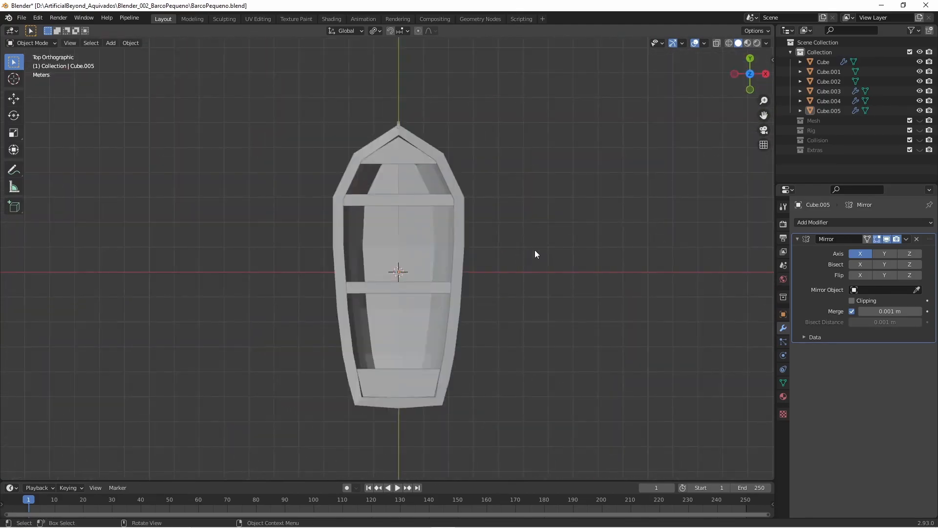
scroll(559, 299, "up", 1)
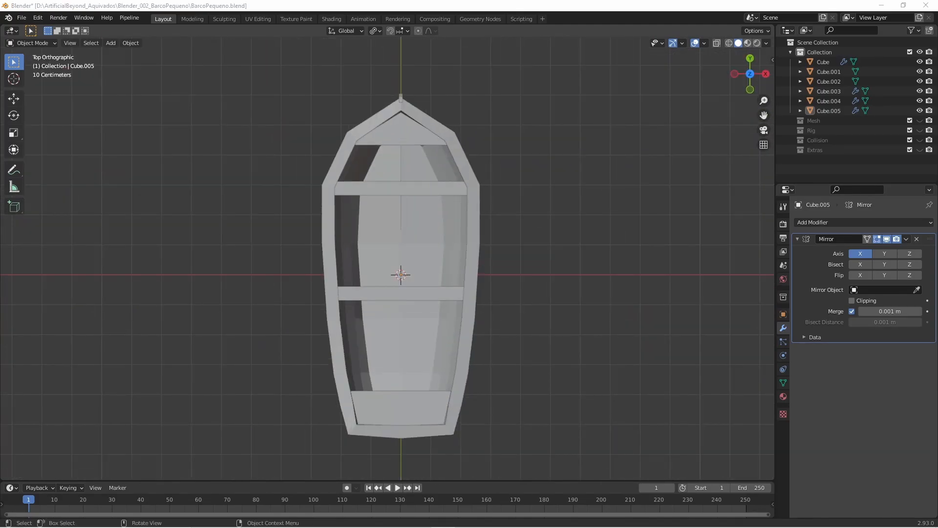
key("shift+a")
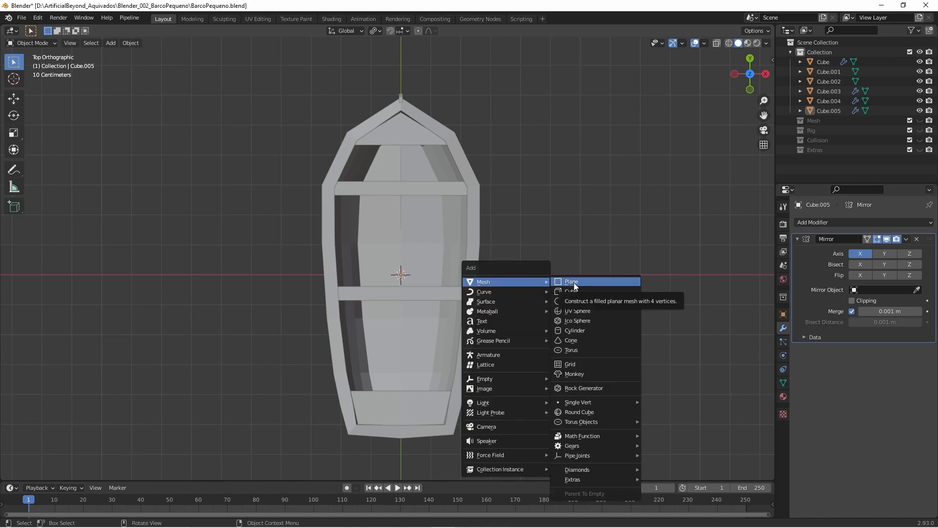
left_click(630, 303)
left_click(72, 469)
left_click(138, 351)
Step: Place the cylinder beside the boat at a much smaller size and apply its transforms
key("g")
left_click(587, 308)
key("s")
left_click(565, 278)
middle_click_drag(610, 274, 574, 205)
key("a")
key("ctrl+a")
left_click(550, 203)
left_click(507, 212)
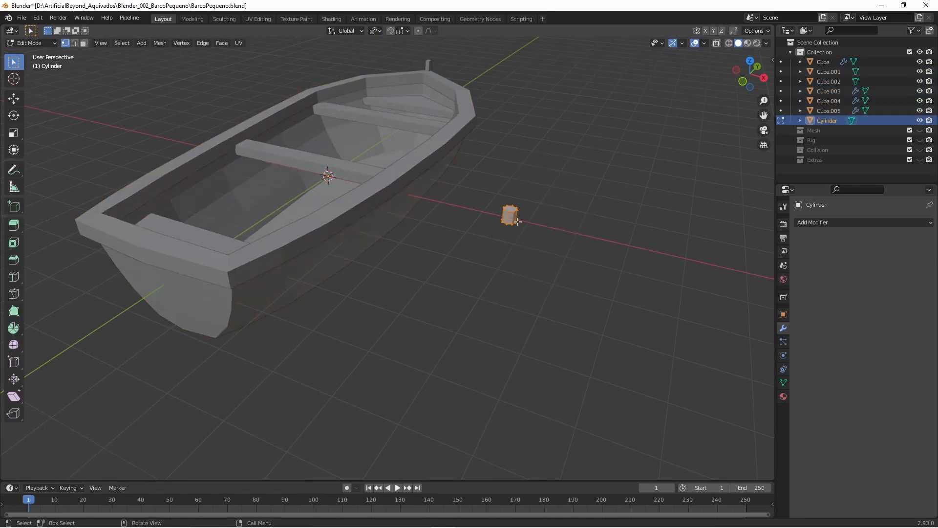
Step: Stretch the cylinder upward along Z into a long, thin oar shaft
key("Tab")
scroll(577, 185, "up", 3)
scroll(572, 183, "down", 5)
key("g")
key("z")
left_click(544, 78)
middle_click_drag(541, 159, 514, 366)
key("Tab")
Step: Isolate the oar shaft in front view with X-ray on and extrude a short section from its top
key("KP_Divide")
key("KP_1")
left_click(417, 297)
left_click(718, 43)
key("Tab")
key("1")
key("a")
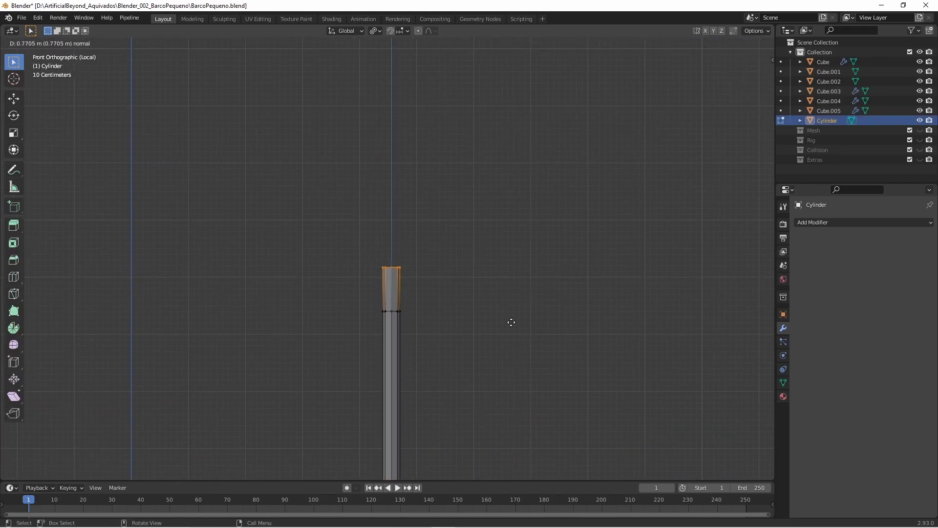
left_click(512, 350)
Step: Try to inset the top face of the oar shaft
middle_click_drag(430, 224, 433, 271)
scroll(405, 313, "up", 8)
key("KP_7")
scroll(424, 339, "down", 3)
key("ctrl+z")
left_click(413, 307)
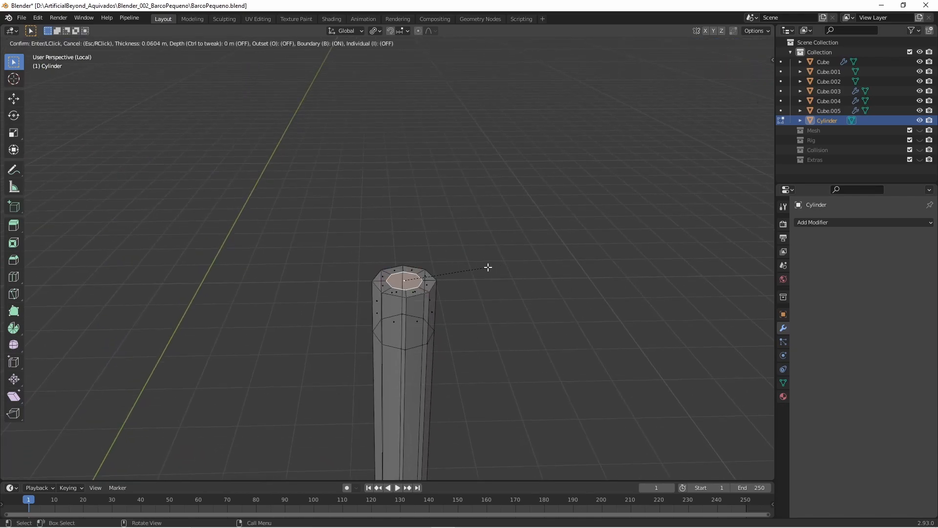
Step: Scale the shaft's top ring by 2.296 along X and extrude it upward to form the oar blade
key("KP_1")
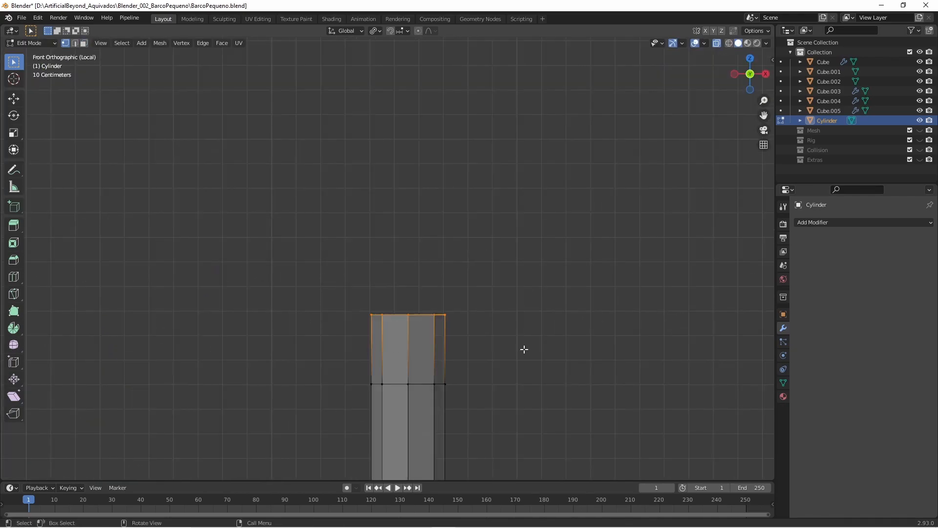
key("s")
left_click(670, 384)
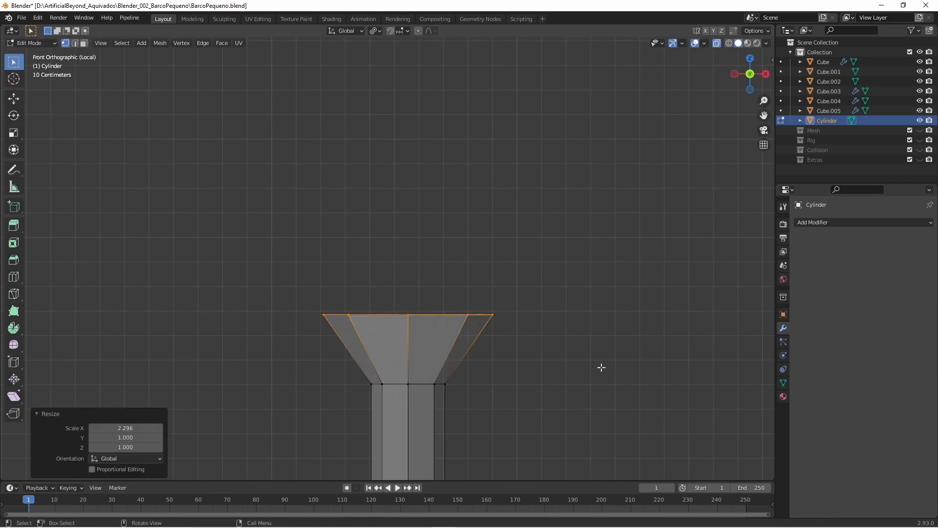
middle_click_drag(669, 383, 444, 357)
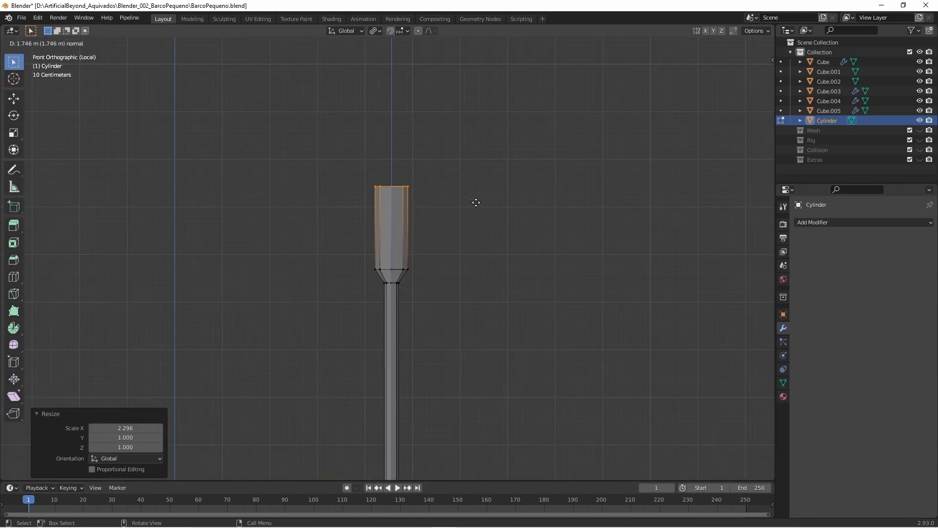
left_click(450, 79)
Step: Delete the end face of the oar blade
middle_click_drag(450, 80, 371, 268)
key("KP_7")
key("x")
left_click(404, 229)
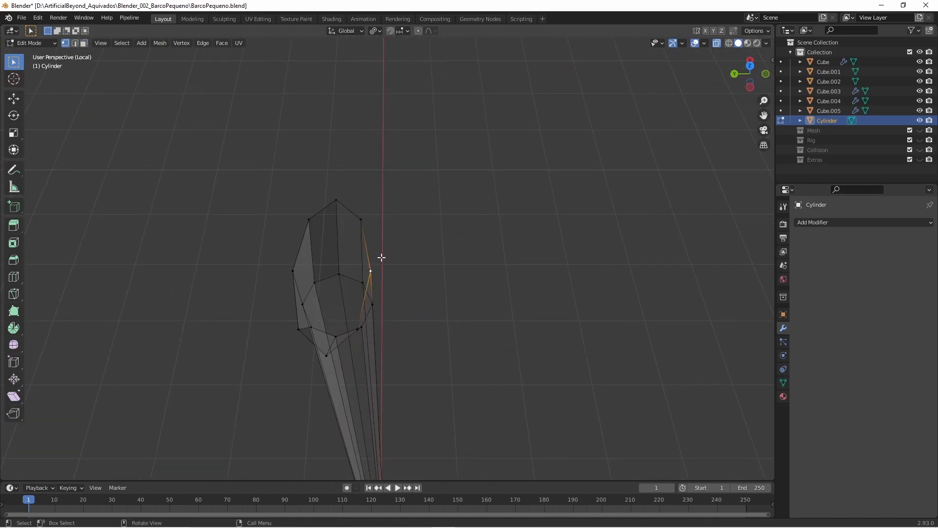
Step: Straighten the three vertices on one long side of the blade's open end by scaling them to 0 along Y
middle_click_drag(421, 318, 435, 310)
key("s")
key("y")
key("0")
key("Return")
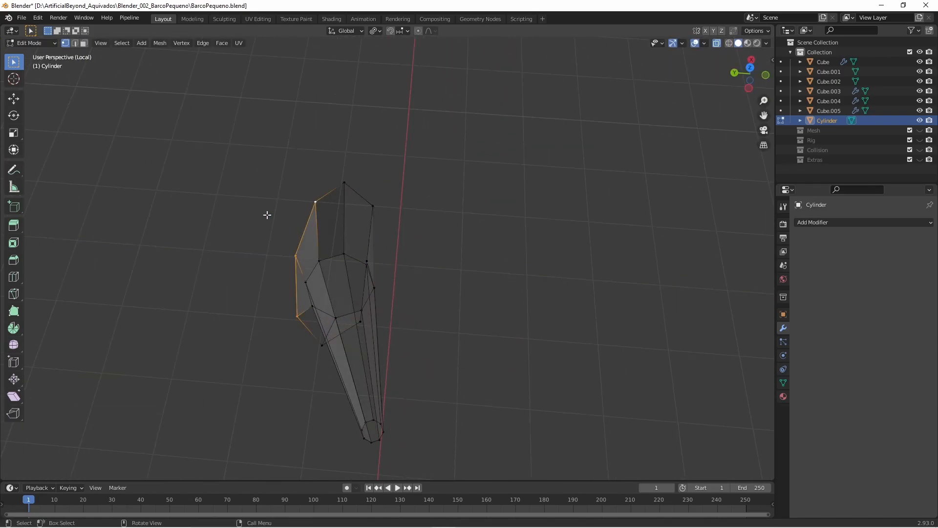
Step: Try to fill a face at the blade's open end
middle_click_drag(469, 189, 339, 244)
key("f")
key("ctrl+z")
scroll(423, 235, "up", 2)
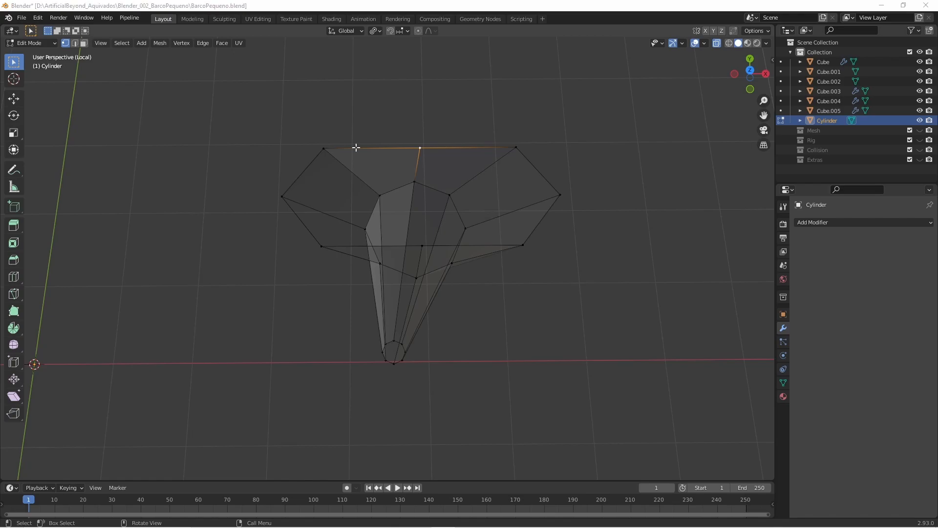
Step: Enable snapping and extrude an outer corner vertex of the blade's open end to the middle of the opening
key("x")
scroll(377, 203, "down", 2)
scroll(391, 195, "up", 1)
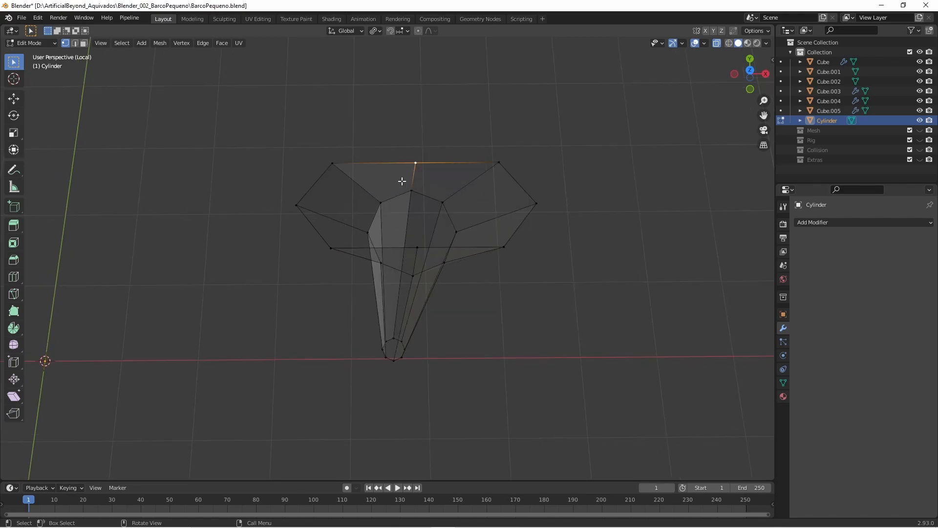
key("Escape")
left_click(400, 31)
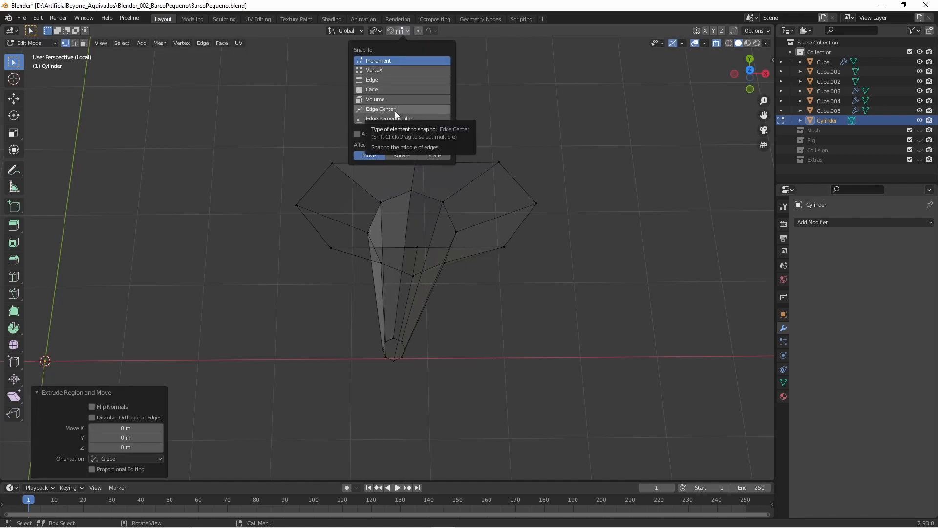
left_click(385, 80)
left_click(417, 248)
left_click(401, 30)
left_click(394, 121)
left_click(297, 205)
key("e")
left_click(416, 206)
Step: Fill two quad faces on one half of the blade's open end, meeting at the centre vertex
key("2")
left_click(422, 182)
key("x")
left_click(468, 206)
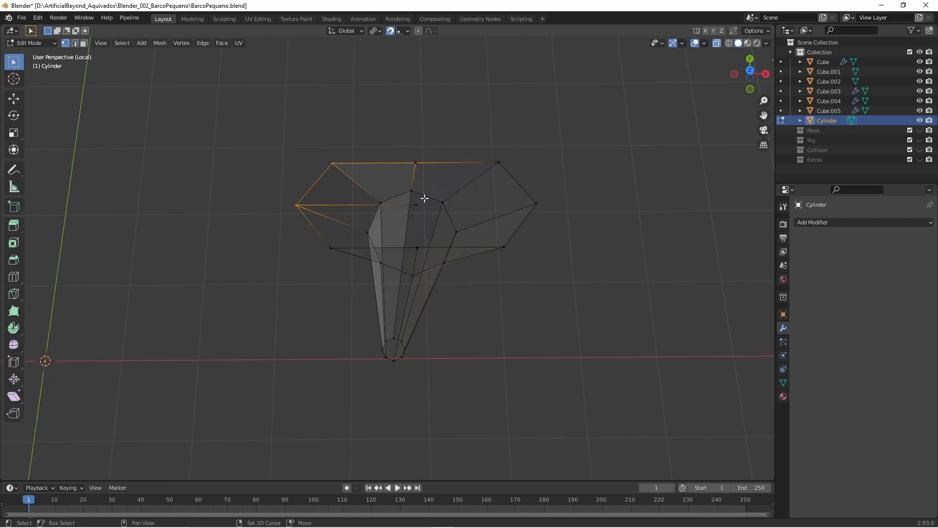
left_click(417, 205, "shift")
key("f")
left_click(415, 163)
left_click(499, 162, "shift")
left_click(536, 203, "shift")
left_click(416, 205, "shift")
key("f")
Step: Fill the remaining half of the blade's open end with two more quad faces
left_click(536, 203)
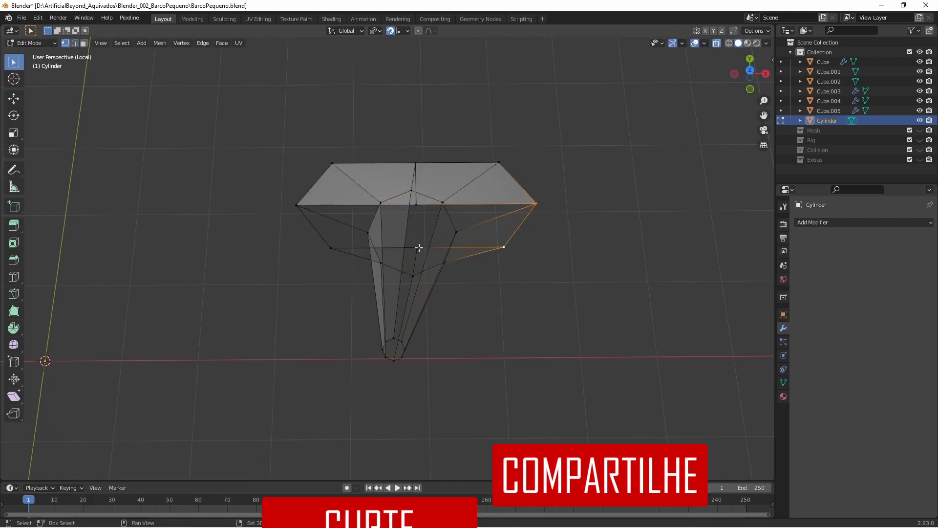
left_click(416, 247, "shift")
left_click(416, 205, "shift")
key("f")
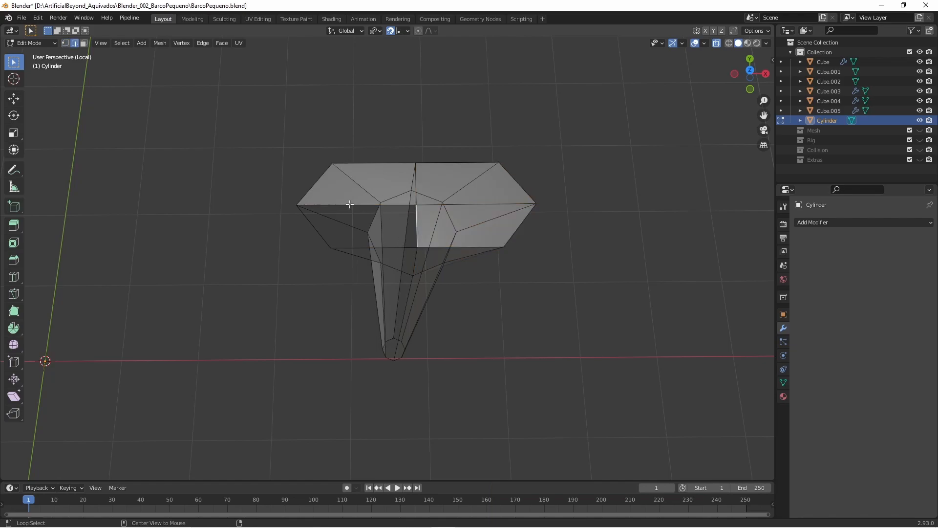
left_click(389, 249, "shift")
key("f")
Step: Lengthen the oar blade by extruding its end faces upward, and shift them -0.76332 m along Z
middle_click_drag(474, 272, 530, 237)
left_click(349, 256)
key("3")
left_click(342, 257)
middle_click_drag(342, 258, 390, 247)
left_click(291, 290, "shift")
middle_click_drag(405, 333, 389, 304)
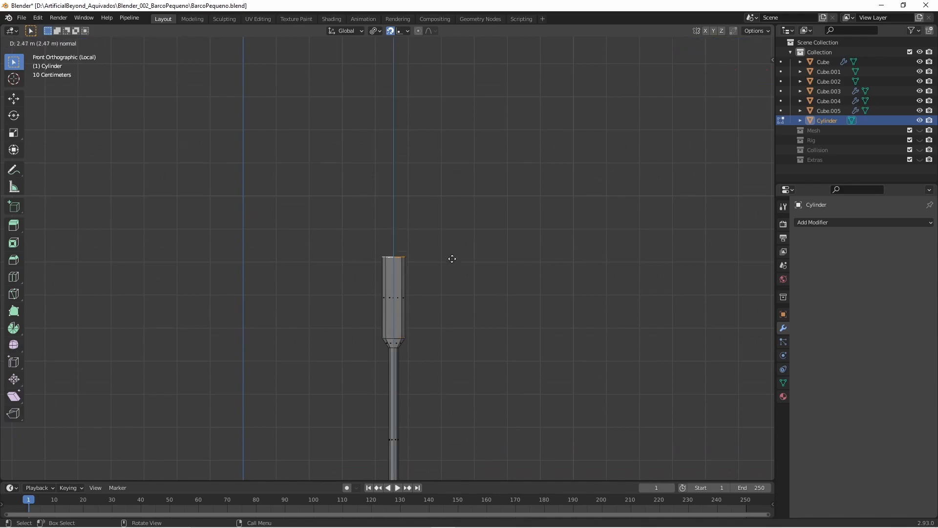
left_click(461, 278)
scroll(472, 292, "down", 1)
left_click(469, 312)
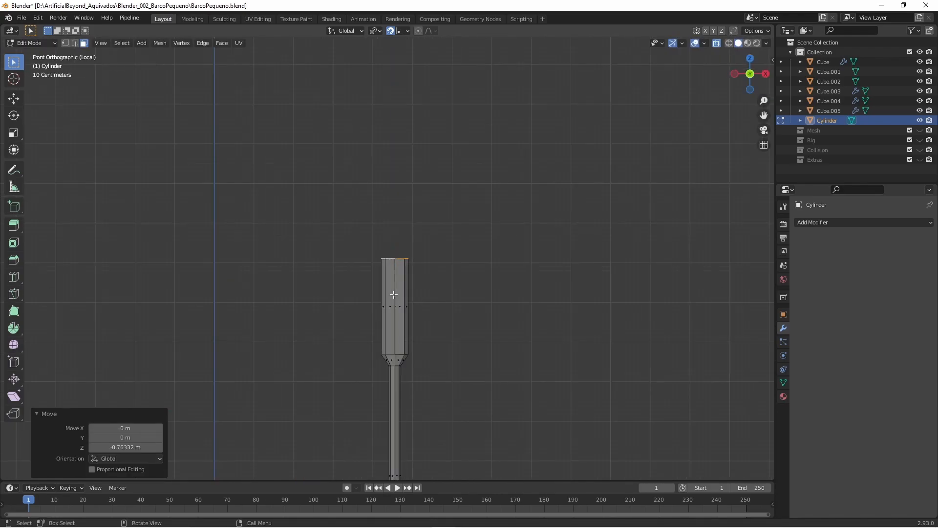
Step: Try to dissolve a vertex on the ring at the base of the oar blade
scroll(444, 316, "up", 3)
scroll(478, 365, "down", 2)
left_click(461, 335)
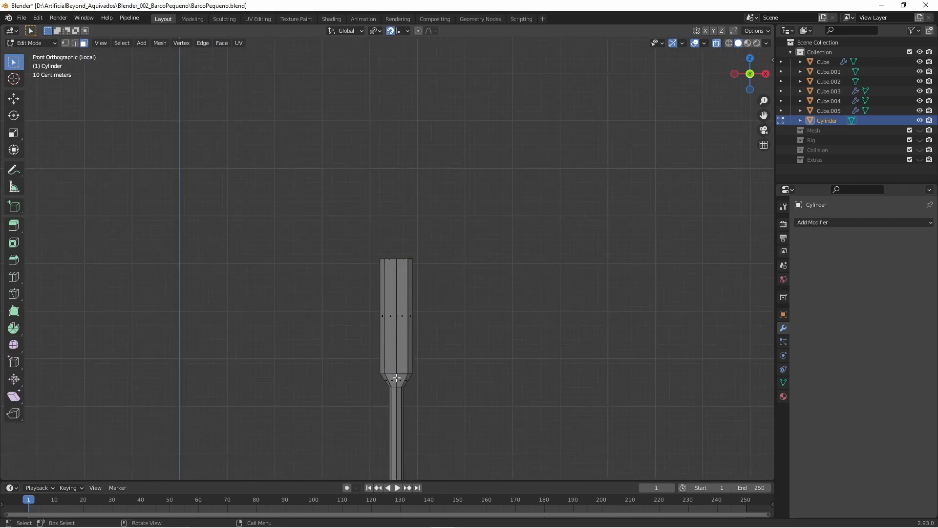
left_click(473, 364)
middle_click_drag(467, 386, 389, 391)
key("KP_1")
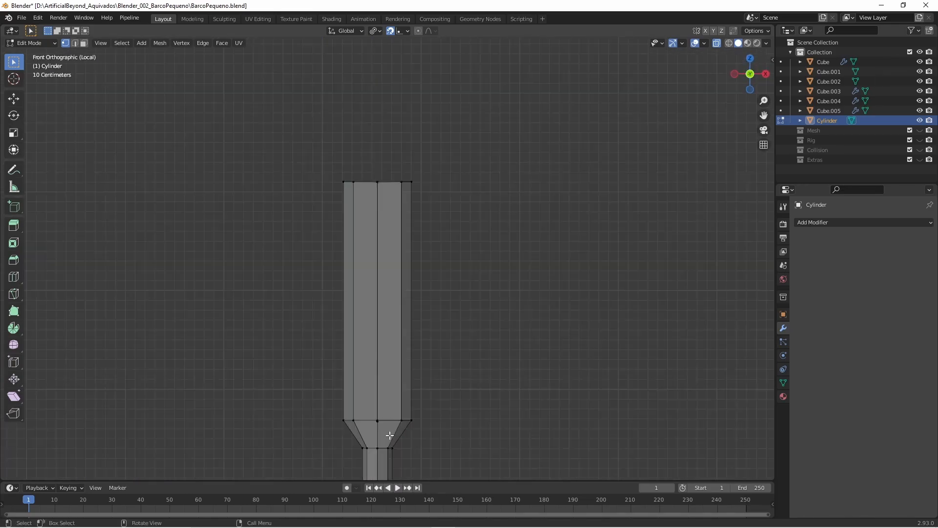
scroll(374, 442, "up", 6)
scroll(374, 440, "down", 2)
left_click(373, 428)
middle_click_drag(330, 353, 385, 357)
key("x")
left_click(361, 450)
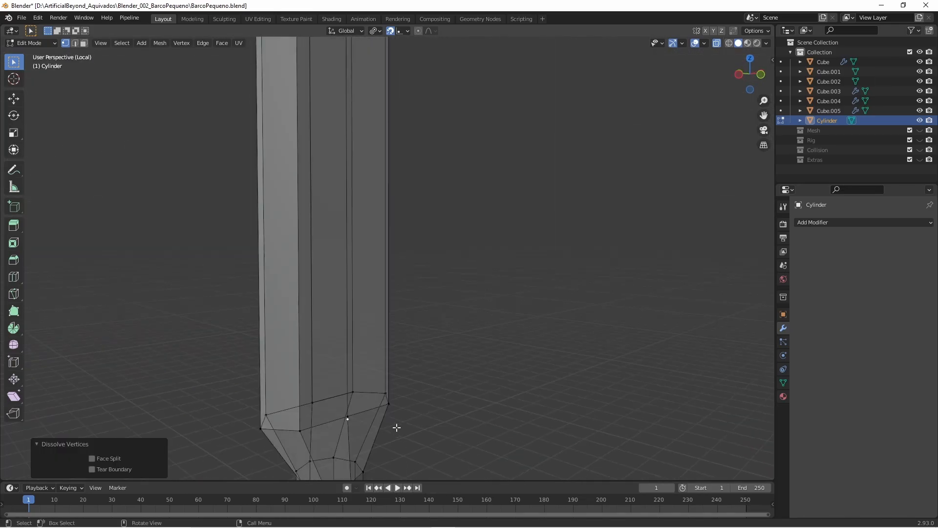
key("ctrl+z")
middle_click_drag(365, 426, 402, 375)
left_click(458, 386)
scroll(403, 375, "up", 3)
scroll(419, 398, "down", 6)
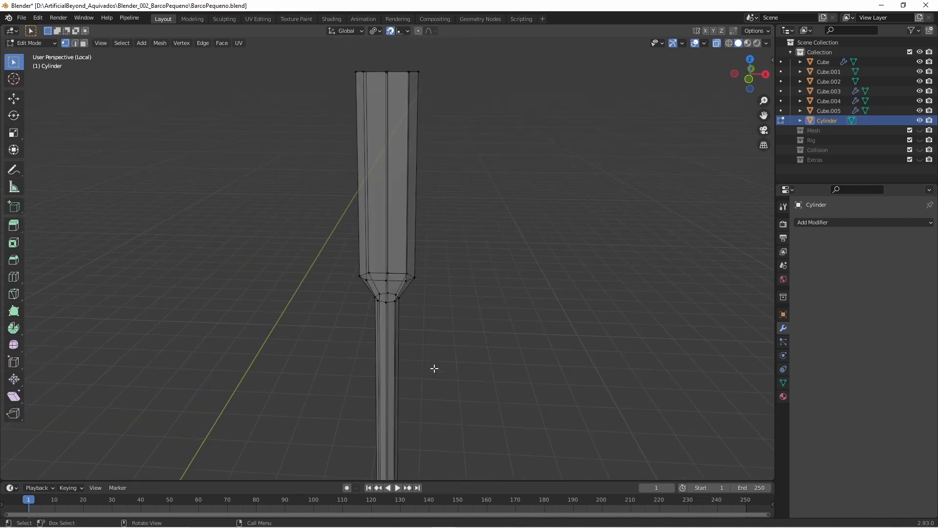
Step: Move the blade's base ring up 0.31065 m and scale the whole blade by 1.249 along X
key("KP_1")
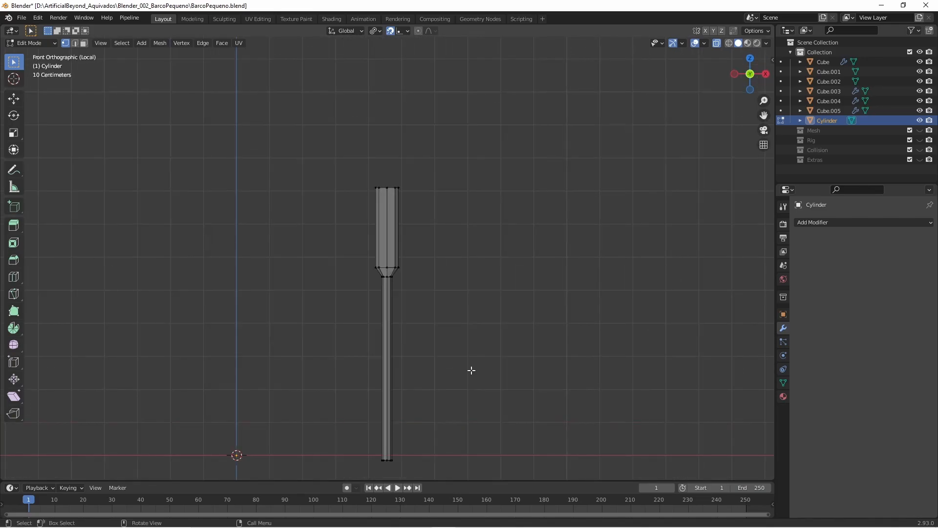
left_click(453, 250)
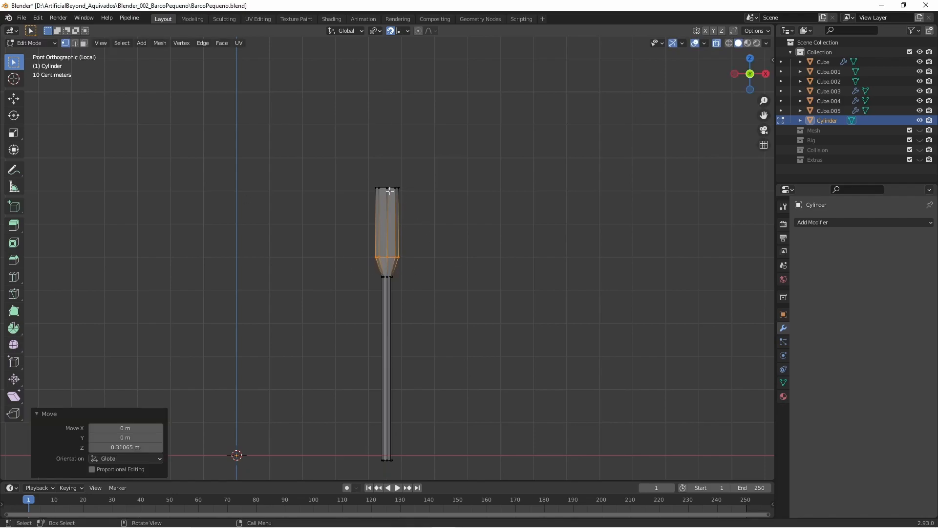
scroll(473, 268, "up", 3)
left_click(503, 277)
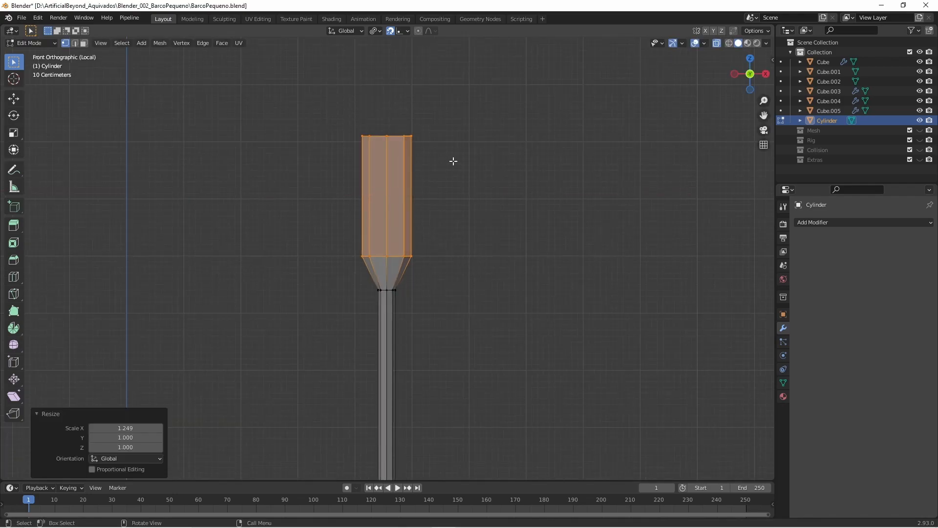
left_click(453, 159)
Step: Extrude the blade's end faces upward and scale the new end
middle_click_drag(425, 122, 403, 181)
key("3")
key("KP_1")
key("e")
left_click(441, 157)
key("s")
left_click(526, 173)
Step: Adjust the width of the blade's tip by scaling it along X
middle_click_drag(471, 223, 381, 293)
middle_click_drag(381, 178, 416, 205)
key("x")
key("Escape")
key("s")
key("x")
left_click(508, 222)
Step: Examine the oar's blade, neck and shaft from the top, the front and at an angle
key("KP_7")
key("KP_1")
scroll(508, 222, "up", 3)
key("KP_7")
scroll(507, 225, "up", 3)
left_click(508, 227)
middle_click_drag(504, 252, 496, 154)
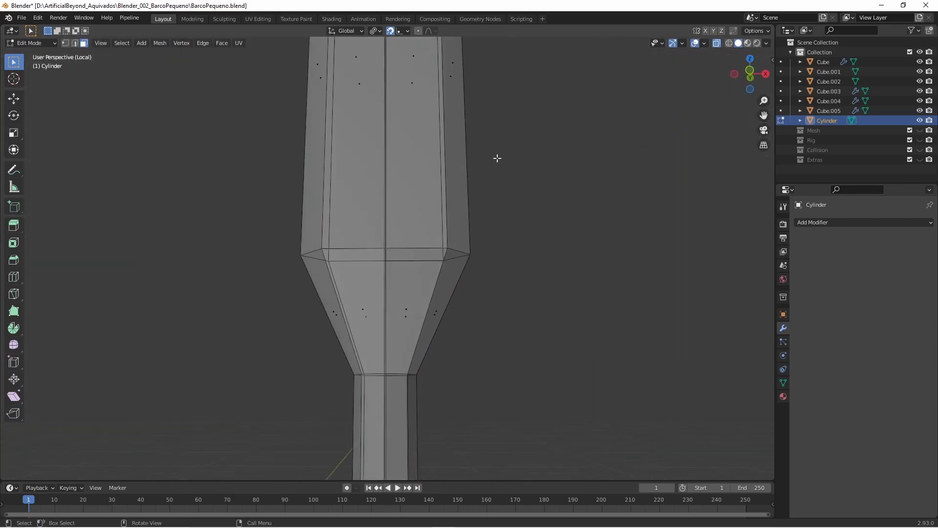
scroll(493, 220, "down", 10)
middle_click_drag(488, 293, 417, 306)
key("KP_1")
Step: Merge the whole oar mesh's vertices by distance and return to Object Mode
key("a")
middle_click_drag(400, 212, 459, 226)
key("m")
left_click(461, 230)
key("Tab")
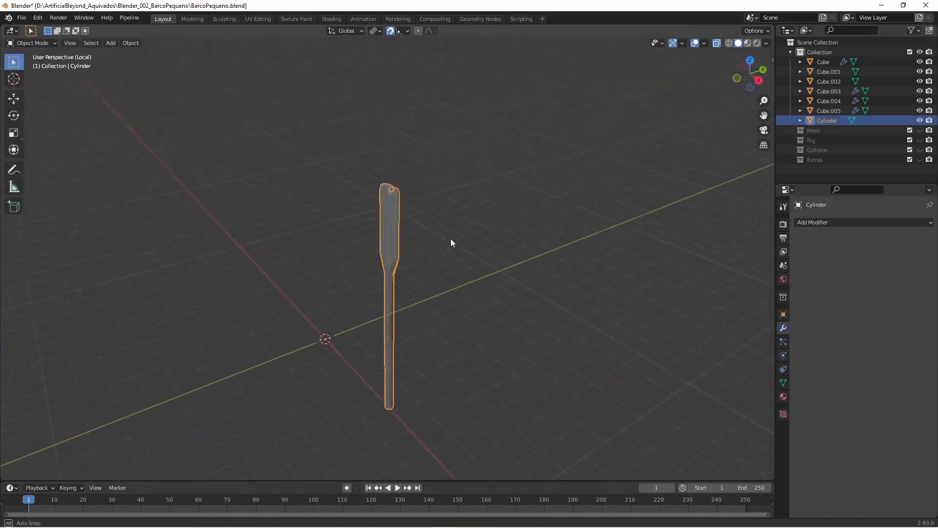
Step: Delete the cylinder oar and add a 2 m cube at the world origin in its place
scroll(385, 274, "up", 1)
key("Delete")
key("shift+a")
mouse_move(305, 323)
left_click(370, 121)
key("KP_Decimal")
Step: Scale the cube to about 0.1 and stretch it by 45.456 along Z to form the oar shaft
key("s")
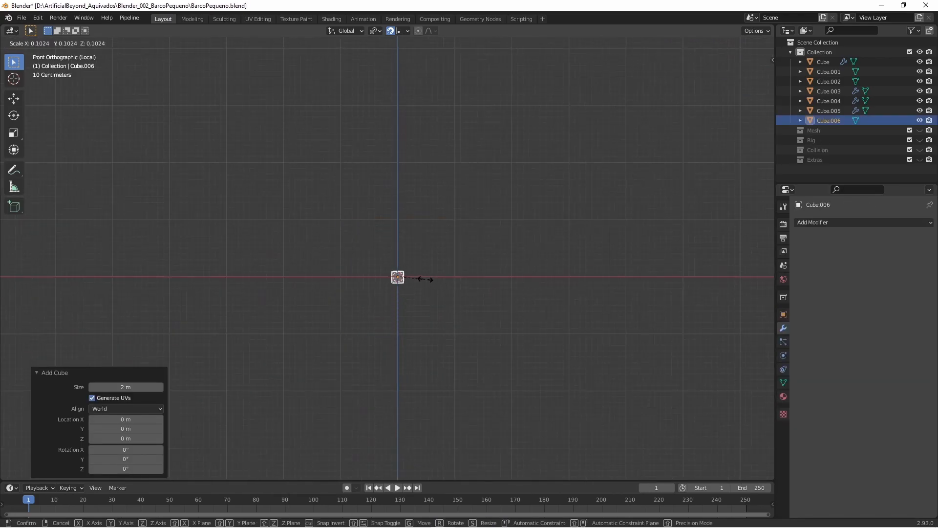
left_click(422, 278)
key("s")
left_click(313, 238)
Step: Apply the transforms of the stretched oar shaft
scroll(430, 237, "down", 4)
scroll(435, 254, "up", 7)
middle_click_drag(463, 391, 512, 376, "shift")
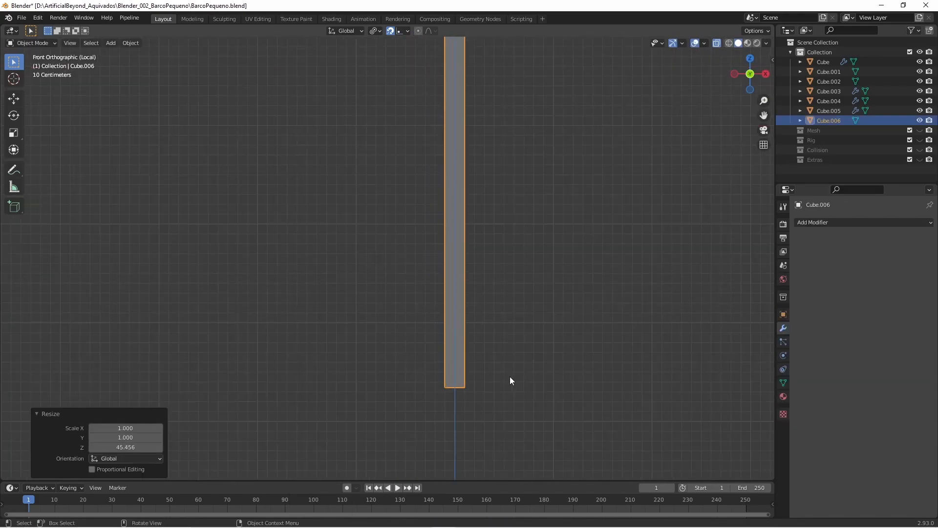
left_click(538, 332)
left_click(456, 215)
key("ctrl+a")
key("a")
Step: Extrude the shaft's bottom end downward in Edit Mode and widen it into a flared grip
key("Tab")
key("1")
scroll(454, 404, "up", 3)
middle_click_drag(454, 404, 499, 370, "shift")
left_click_drag(464, 320, 529, 353)
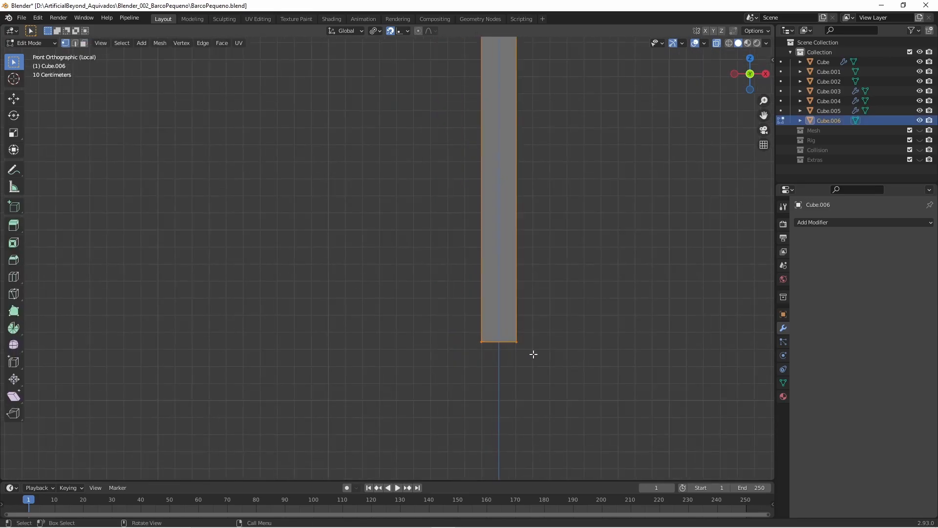
key("e")
left_click(548, 433)
left_click(630, 446)
Step: Extrude the shaft's top end 0.82594 m upward and scale it by 8.289 along X to form the blade's neck
scroll(611, 415, "down", 8)
middle_click_drag(611, 416, 473, 465, "shift")
left_click_drag(423, 63, 479, 102)
middle_click_drag(513, 98, 518, 325, "shift")
key("e")
left_click(527, 294)
scroll(527, 294, "up", 2)
key("s")
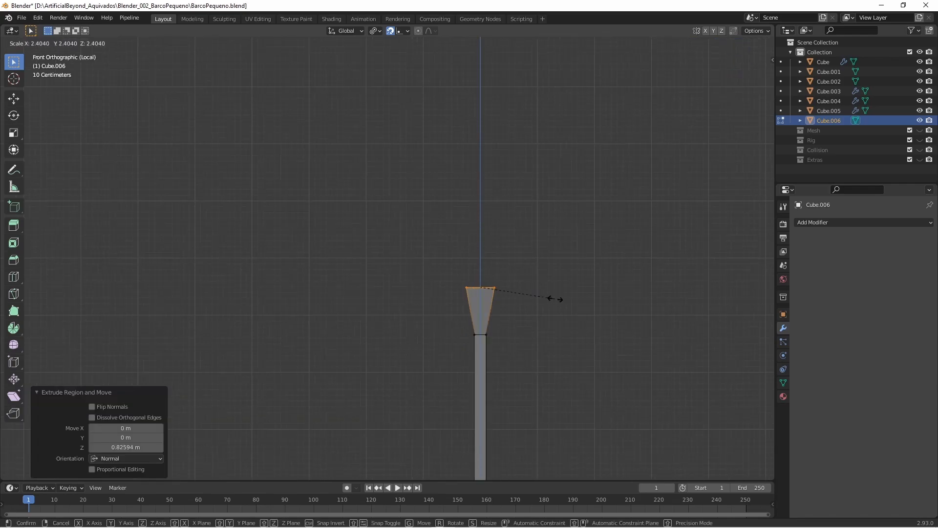
left_click(735, 341)
Step: Extrude the widened top end about 4.4 m upward as the blade and scale the blade section down
scroll(513, 274, "down", 6)
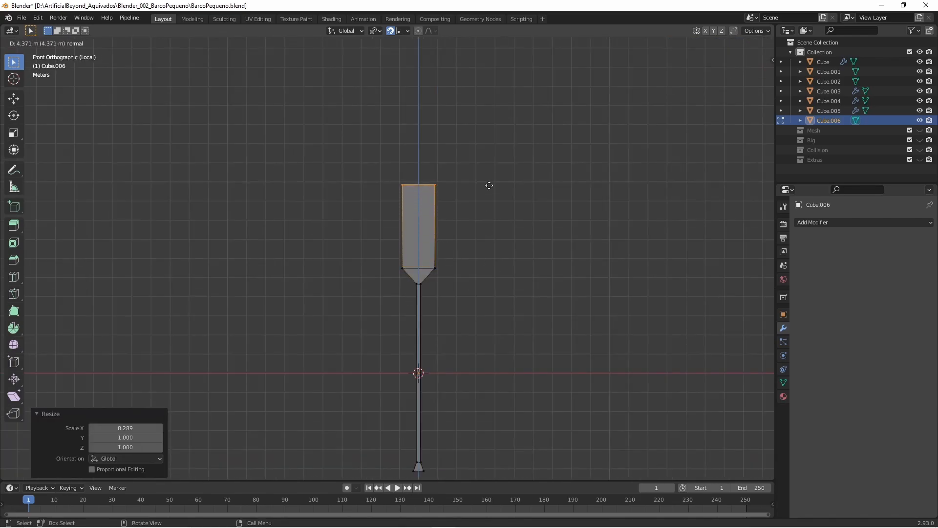
left_click(489, 182)
scroll(489, 182, "up", 1)
left_click_drag(374, 142, 514, 287)
left_click(546, 269)
Step: Add a centred loop cut across the blade's tapered neck and scale it up to about 1.1 to round the taper
key("ctrl+r")
left_click(450, 276)
right_click(450, 276)
key("s")
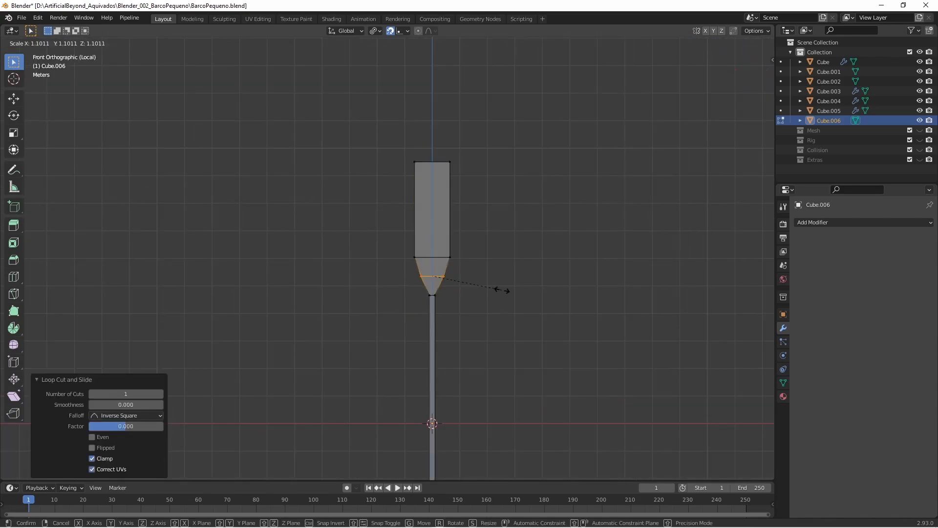
left_click(501, 288)
Step: Leave the isolated view, lay the oar flat parallel to the boat and move it 4.4023 m in X and 2.5398 m in Y
key("Tab")
scroll(490, 249, "down", 2)
key("KP_Divide")
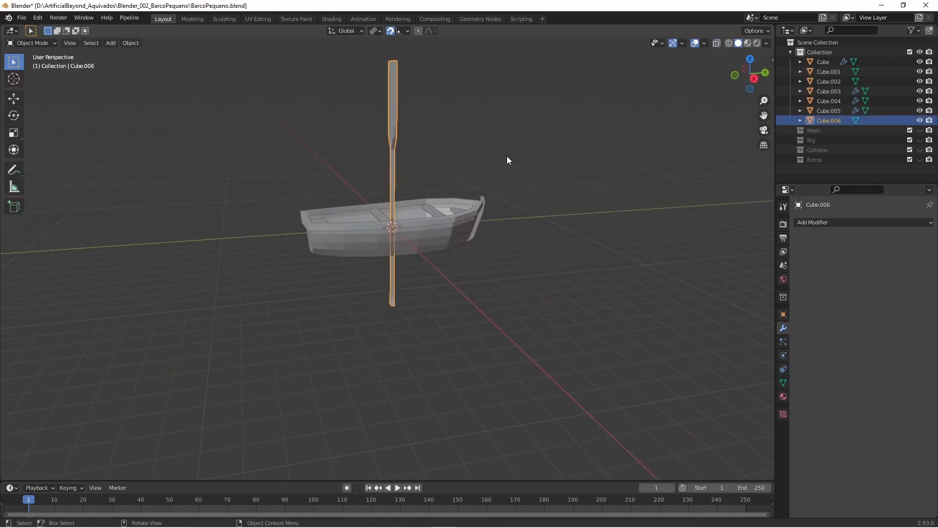
key("Escape")
key("KP_7")
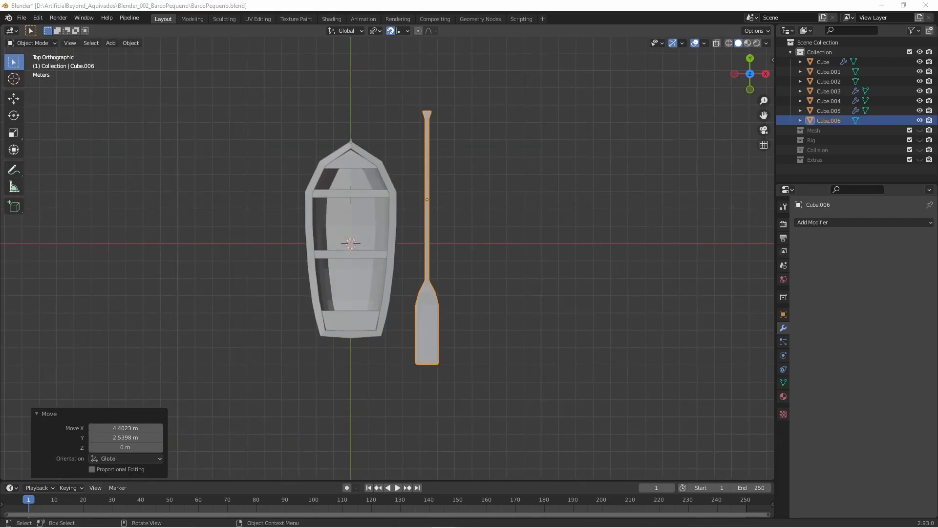
Step: Scale the oar by 0.612 and move it about -1.07 m in X and -1.44 m in Y alongside the hull
key("s")
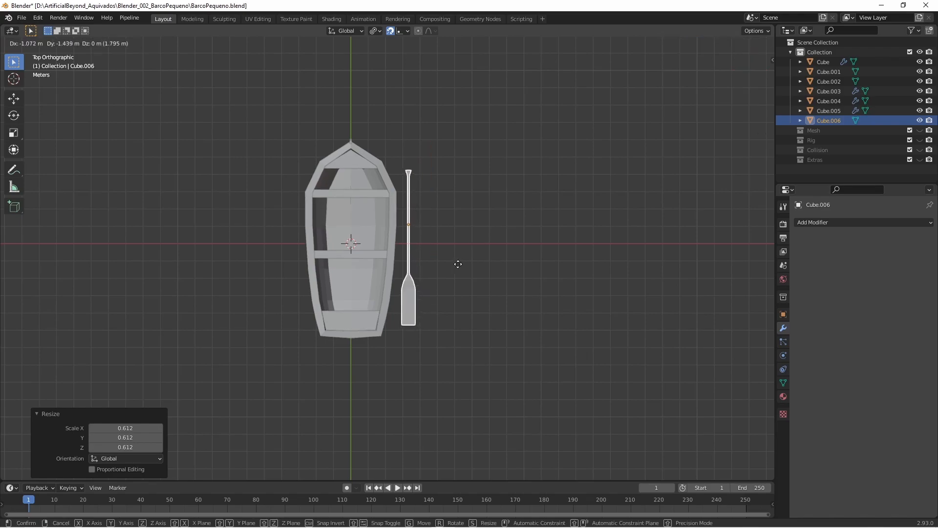
left_click(458, 264)
left_click(507, 295)
middle_click_drag(491, 323, 457, 272)
Step: Rename the hull's material to Wood and set its base color to dark brown (H 0.137, S 0.479, V 0.102)
left_click(354, 263)
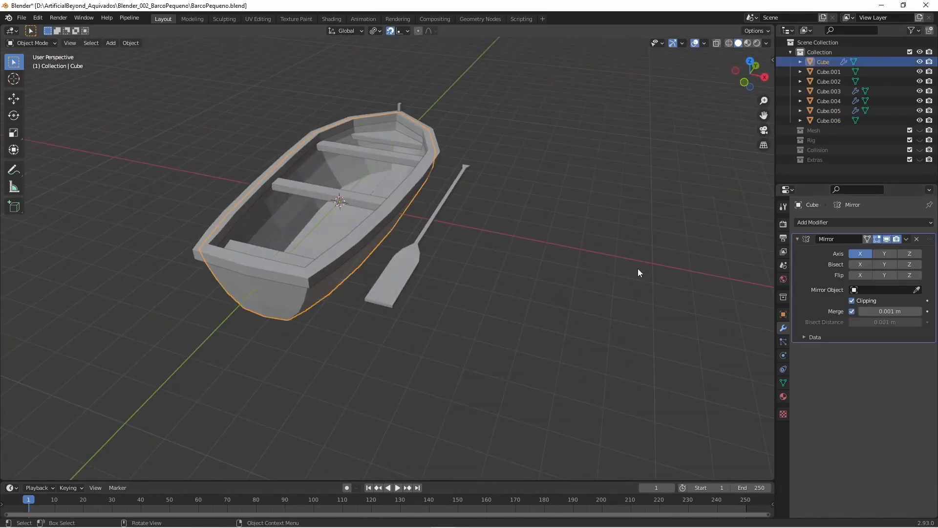
left_click(783, 396)
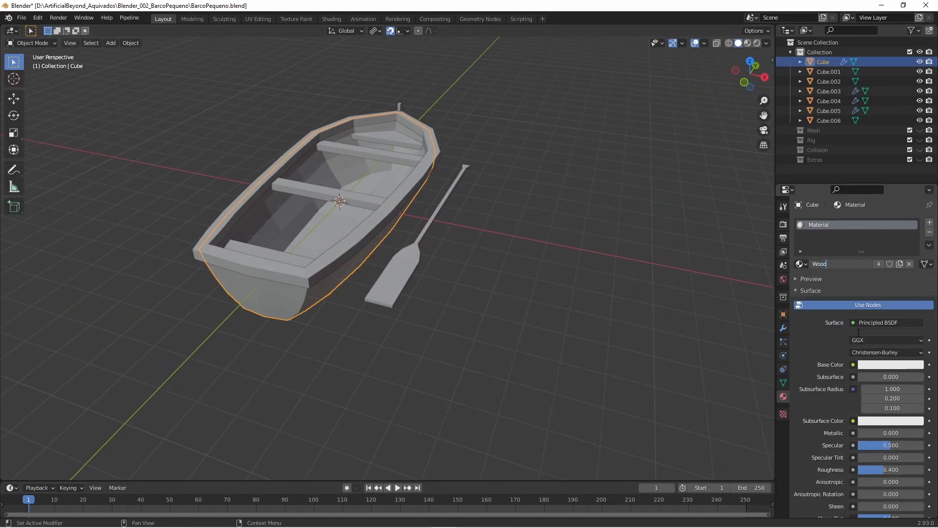
key("Return")
left_click(877, 365)
left_click(872, 271)
left_click_drag(916, 244, 916, 270)
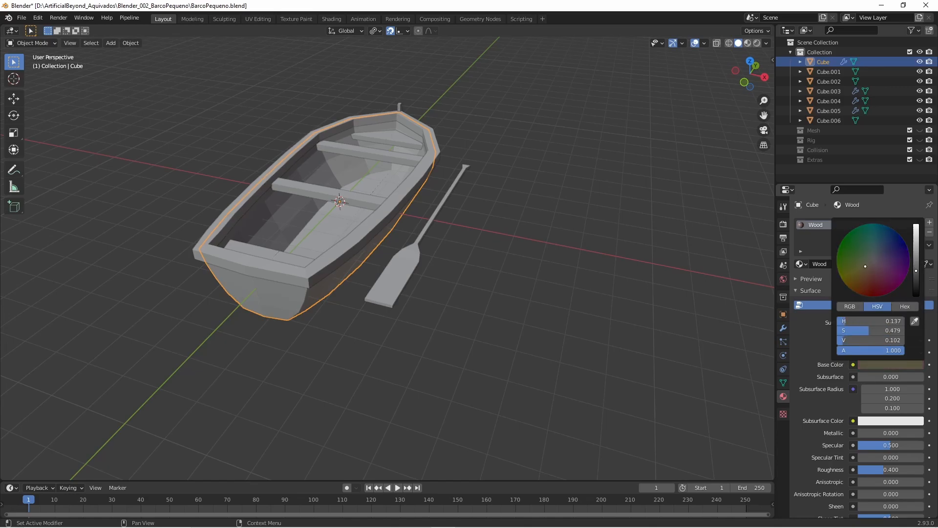
Step: Switch the viewport to material preview and assign the existing Wood material to the middle seat
left_click(747, 44)
middle_click_drag(371, 142, 321, 173)
left_click(328, 164)
left_click(929, 223)
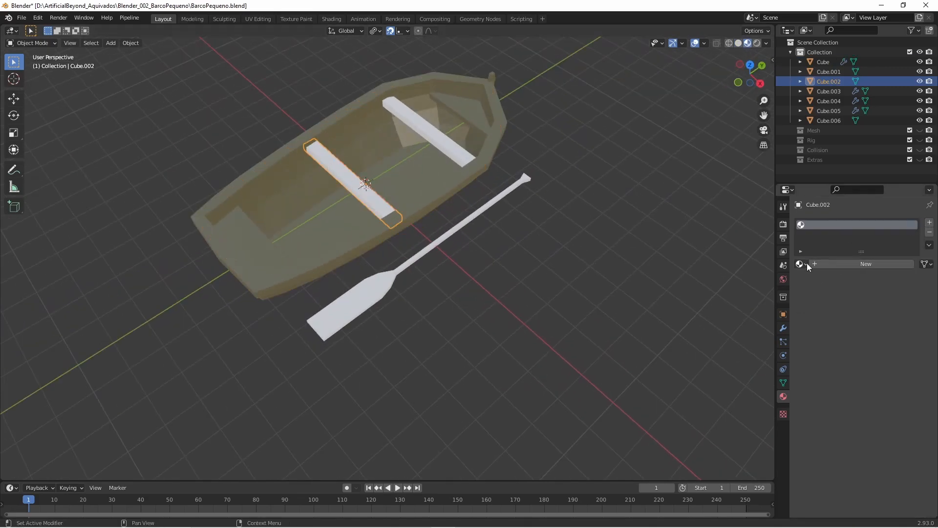
left_click(801, 264)
left_click(821, 280)
Step: Link the Wood material to the remaining uncoloured seat and the oar
left_click(439, 140)
left_click(519, 182, "shift")
key("ctrl+l")
left_click(543, 226)
left_click(616, 262)
Step: Replace the hull's material with a new one named WoodColored
middle_click_drag(616, 262, 628, 224)
scroll(628, 224, "up", 1)
left_click(425, 193)
left_click(929, 233)
left_click(843, 264)
double_click(833, 264)
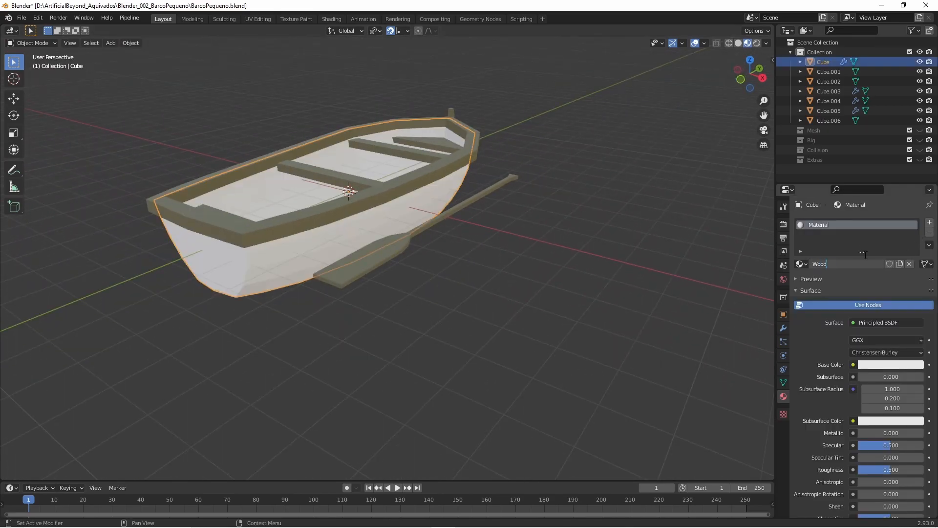
Step: Set the WoodColored base color to a muted greyish blue
left_click(891, 365)
left_click_drag(873, 259, 890, 249)
left_click_drag(916, 232, 916, 261)
left_click_drag(886, 253, 878, 255)
Step: Add a second material slot to the hull and assign the existing Wood material to it
middle_click_drag(511, 309, 607, 224)
left_click(929, 223)
left_click(801, 283)
left_click(817, 298)
left_click(586, 254)
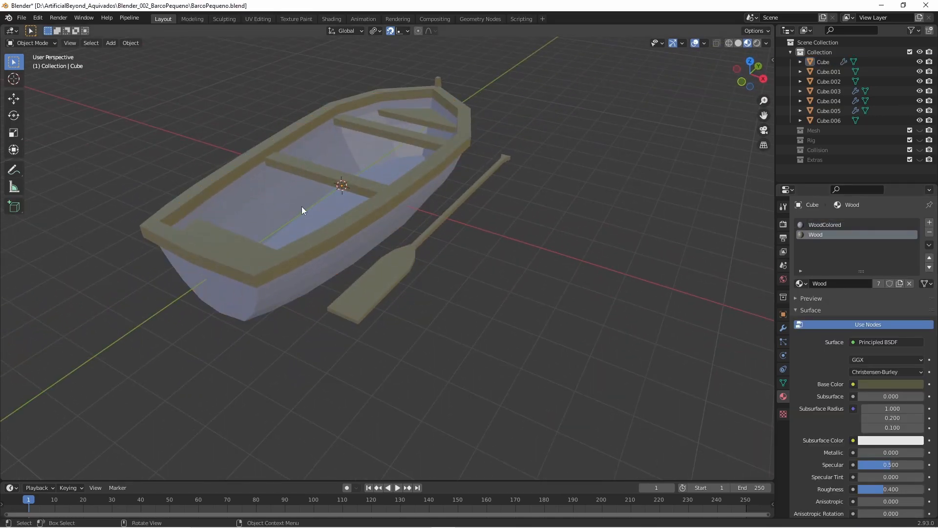
Step: Edit the hull mesh and select the strip of floor faces running lengthwise inside the boat
middle_click_drag(329, 204, 264, 210)
left_click(343, 146)
key("Tab")
middle_click_drag(343, 146, 195, 156)
left_click(401, 317)
middle_click_drag(517, 226, 494, 221)
left_click(559, 195)
middle_click_drag(537, 185, 447, 271)
left_click(272, 257)
middle_click_drag(272, 258, 347, 293)
left_click(232, 369)
left_click(538, 254, "ctrl")
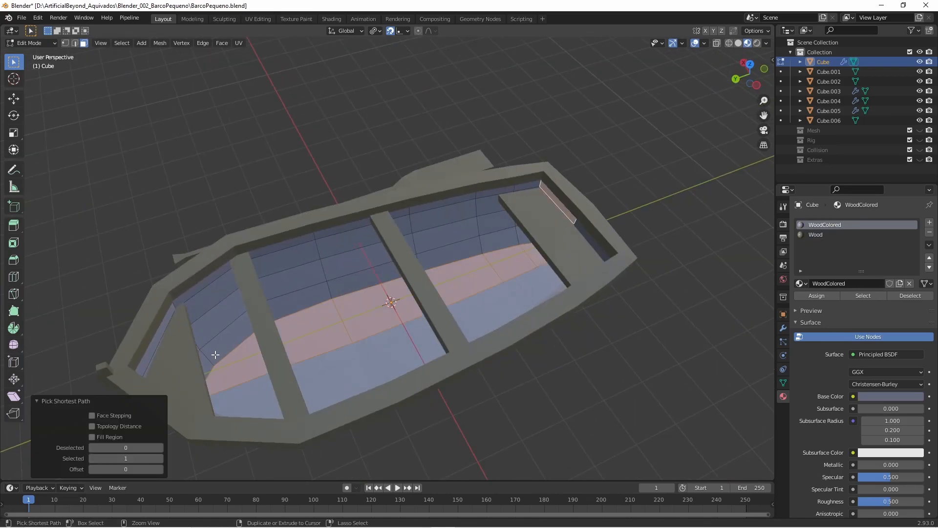
Step: Extend the face selection over the hull's inner side wall with a filled region and assign Wood to it
middle_click_drag(217, 354, 420, 299)
left_click(420, 299, "ctrl+shift")
scroll(421, 300, "up", 1)
left_click(297, 155, "ctrl+shift")
middle_click_drag(297, 155, 589, 110)
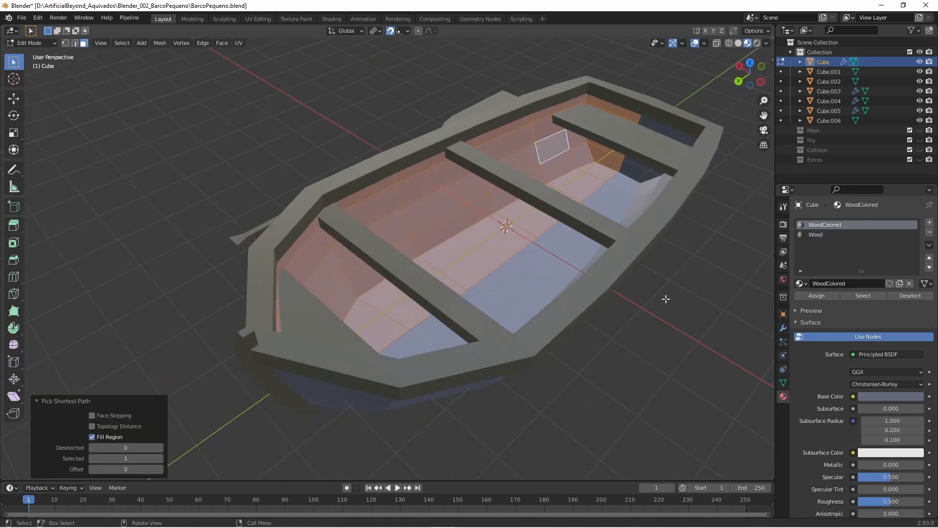
left_click(816, 234)
left_click(816, 295)
Step: Select the remaining inner faces of the hull and assign the Wood material to them
left_click(643, 195)
middle_click_drag(312, 317, 430, 176)
left_click(559, 193)
left_click(378, 408, "shift")
left_click(506, 235, "ctrl")
left_click(815, 296)
Step: Change the Wood material's base color to a dark reddish brown
middle_click_drag(273, 142, 439, 266)
left_click(830, 226)
left_click(836, 234)
left_click(890, 396)
mouse_move(864, 295)
left_mouse_down()
mouse_move(864, 304)
mouse_move(870, 298)
left_mouse_up()
left_click_drag(916, 302, 916, 308)
Step: Leave mesh editing of the hull and save the file
key("Tab")
middle_click_drag(518, 272, 505, 344)
scroll(423, 254, "down", 2)
scroll(538, 350, "down", 1)
key("ctrl+s")
Step: Apply all transforms to the hull
middle_click_drag(571, 354, 547, 333, "shift")
scroll(546, 334, "up", 1)
key("ctrl+a")
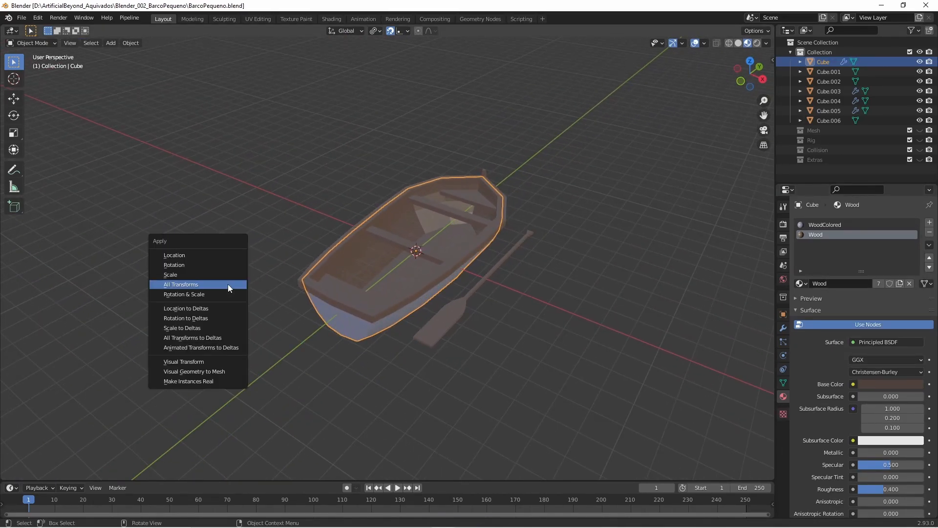
left_click(228, 288)
Step: Add a camera at the origin and raise it along Z above the boat
key("shift+a")
left_click(263, 349)
scroll(737, 183, "down", 2)
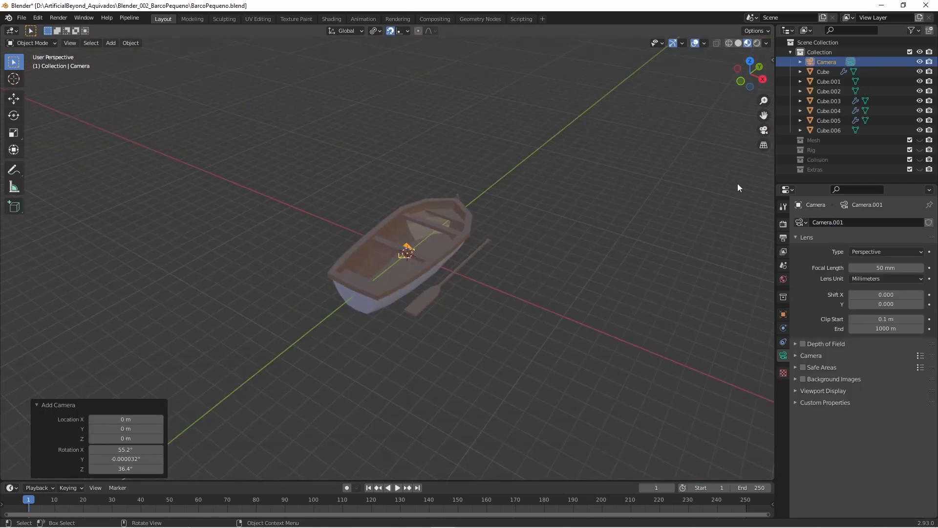
key("n")
left_click(712, 178)
key("g")
key("z")
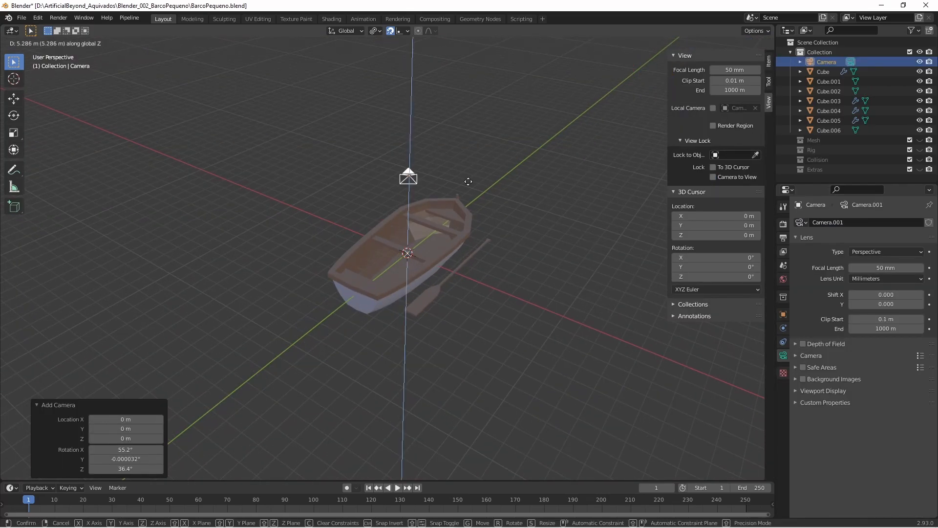
left_click(493, 122)
Step: Rotate the camera -3.51° in top view and turn it about the global Z axis
key("KP_7")
key("r")
left_click(447, 118)
middle_click_drag(459, 185, 748, 207)
key("r")
key("z")
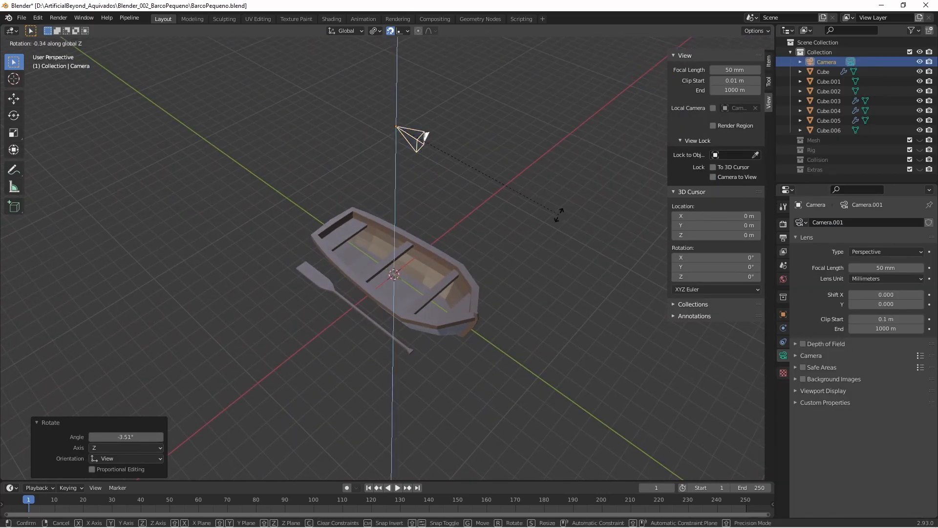
left_click(464, 429)
Step: Move the camera 15.193 m in X and 11.373 m in Y away from the boat in top view
key("KP_7")
key("g")
left_click(561, 268)
key("n")
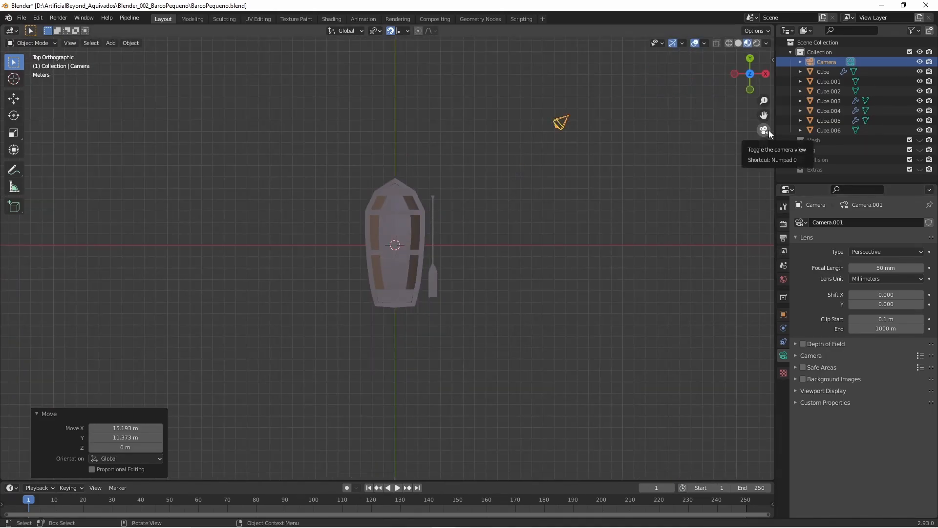
Step: Look through the camera, lock it to the view and frame the boat and oar
left_click(763, 130)
key("n")
left_click(713, 177)
middle_click_drag(603, 244, 582, 286)
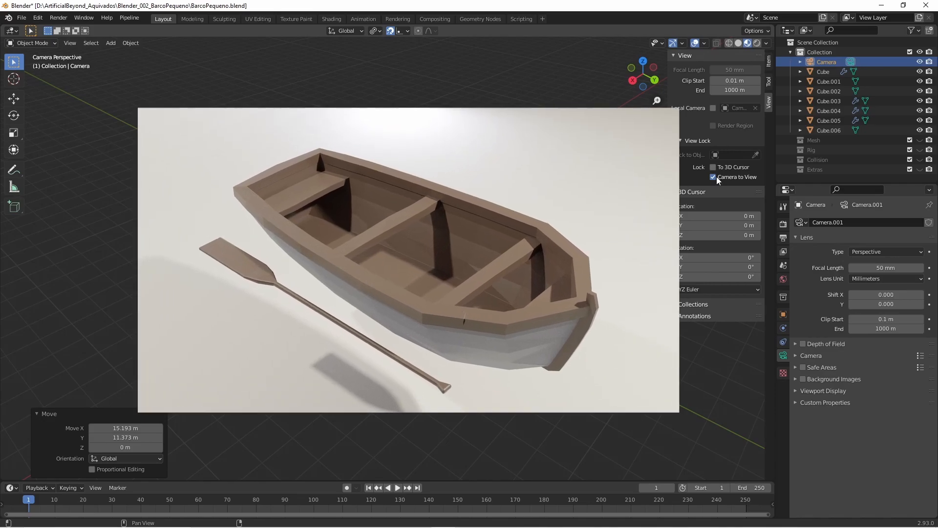